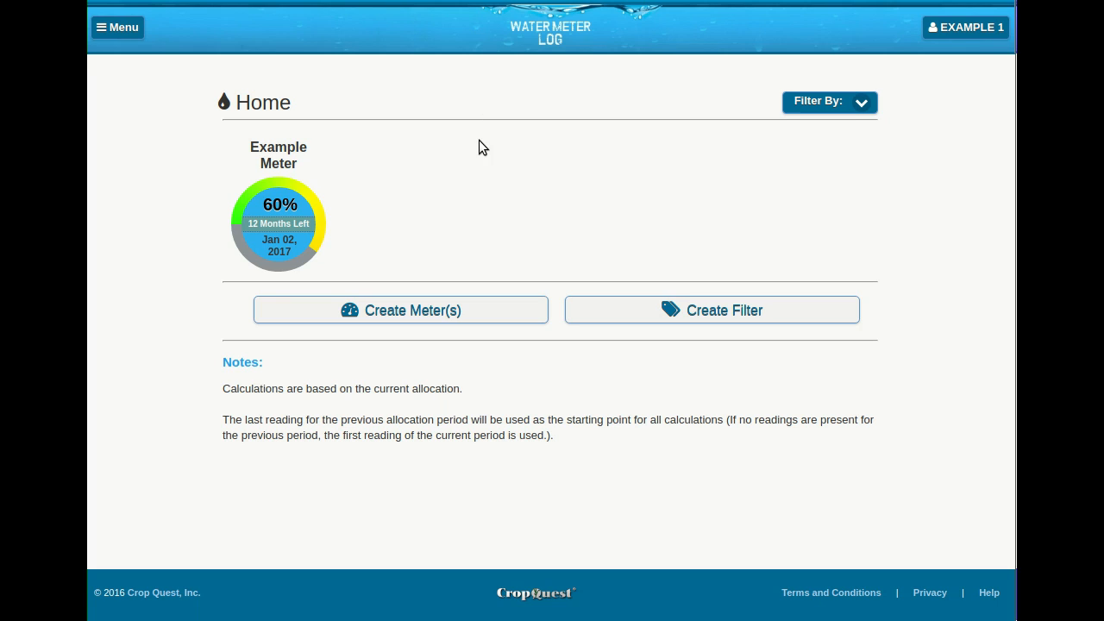
Step: Start creating a pooled allocation named "Example Pooled Allocation" with a total allocation of 400 acre-ft
{"action": "left_click", "coordinate": [399, 314]}
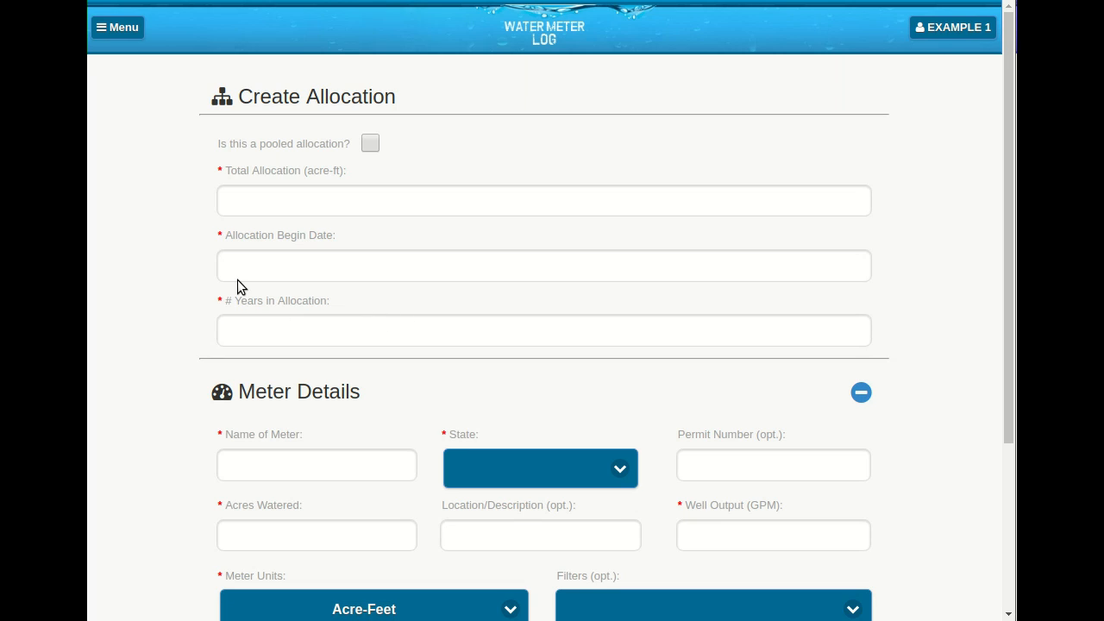
{"action": "left_click", "coordinate": [371, 145]}
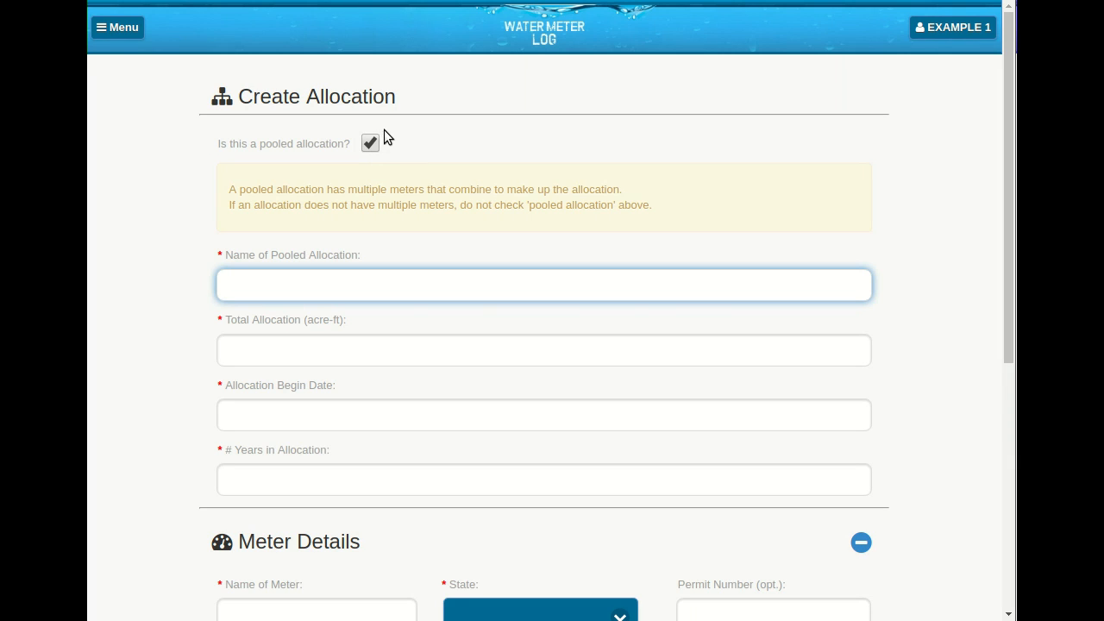
{"action": "type", "text": "Example Pooled Al"}
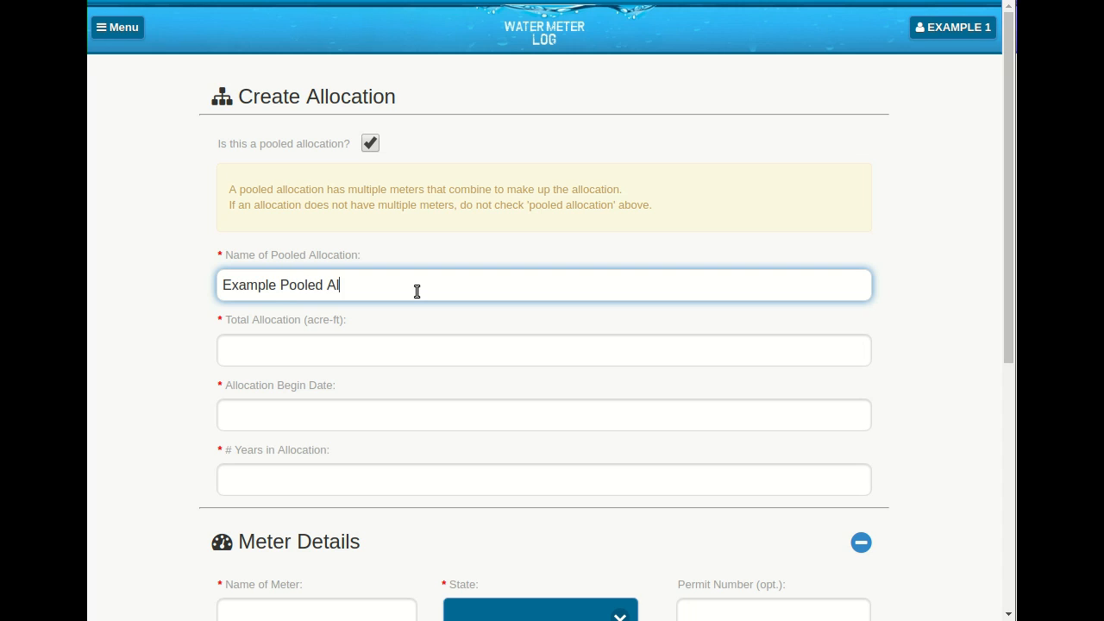
{"action": "type", "text": "location"}
{"action": "left_click", "coordinate": [361, 360]}
{"action": "type", "text": "400"}
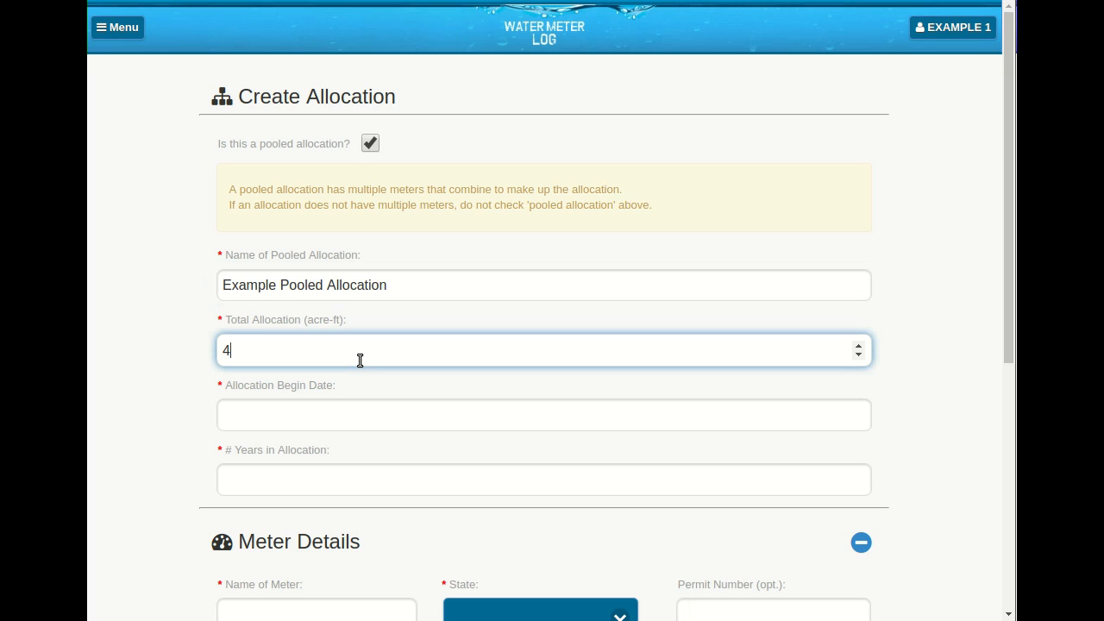
Step: Set the allocation's begin date to January 1, 2017 and its length to 1 year
{"action": "left_click", "coordinate": [341, 414]}
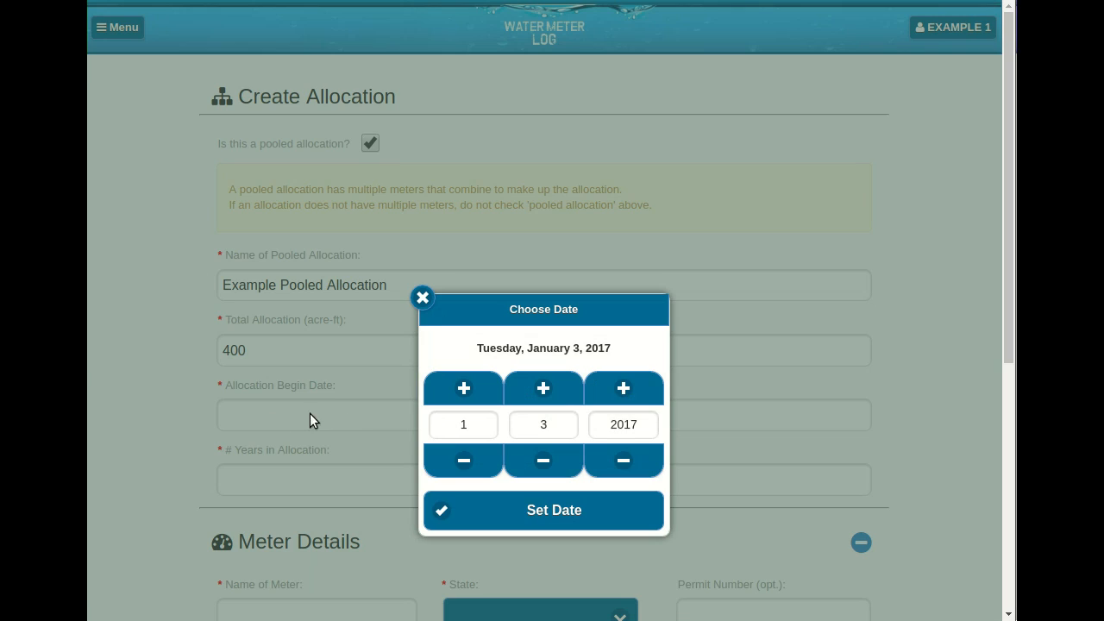
{"action": "left_click", "coordinate": [535, 461]}
{"action": "left_click", "coordinate": [536, 462]}
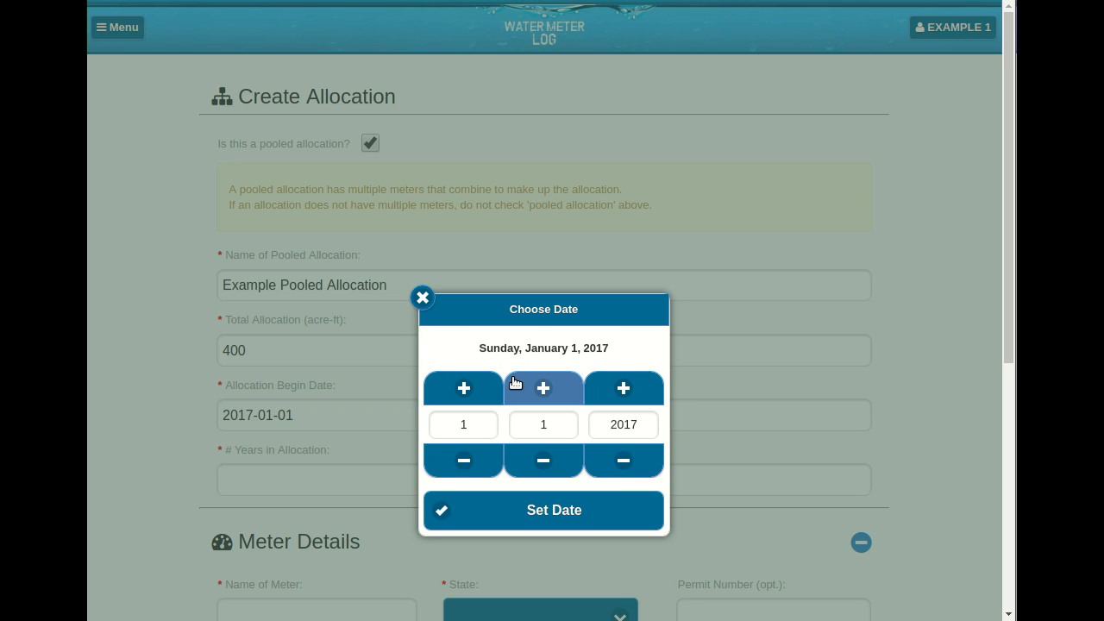
{"action": "left_click", "coordinate": [538, 518]}
{"action": "left_click", "coordinate": [351, 480]}
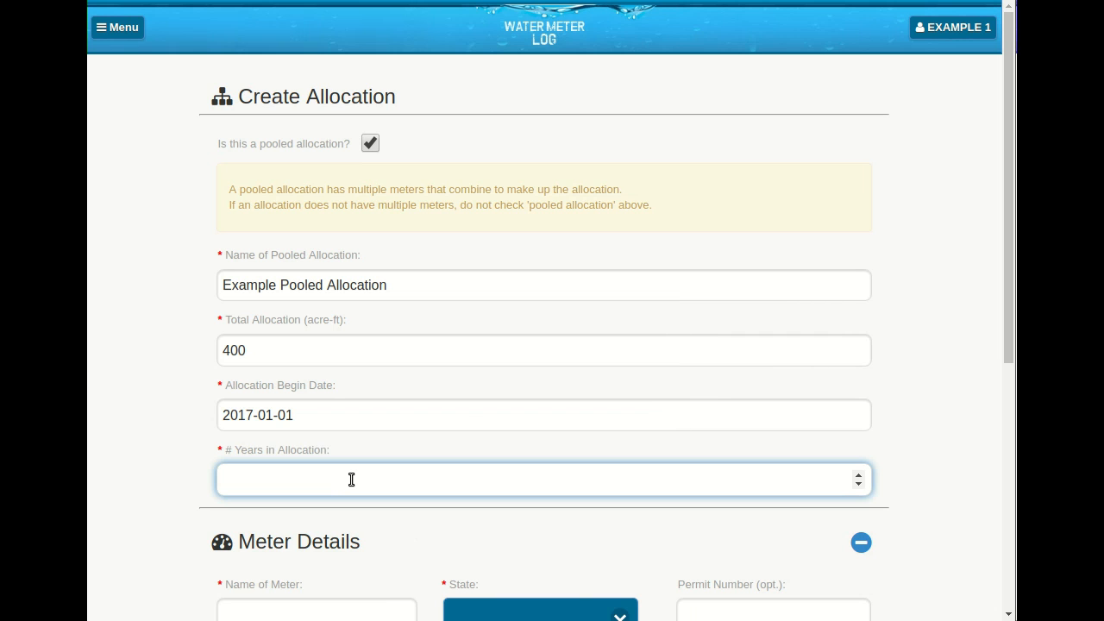
{"action": "type", "text": "1"}
Step: Name the first meter "Pooled Meter 1", set its state to Kansas and enter its permit number
{"action": "scroll", "coordinate": [394, 446], "scroll_direction": "down", "scroll_amount": 3}
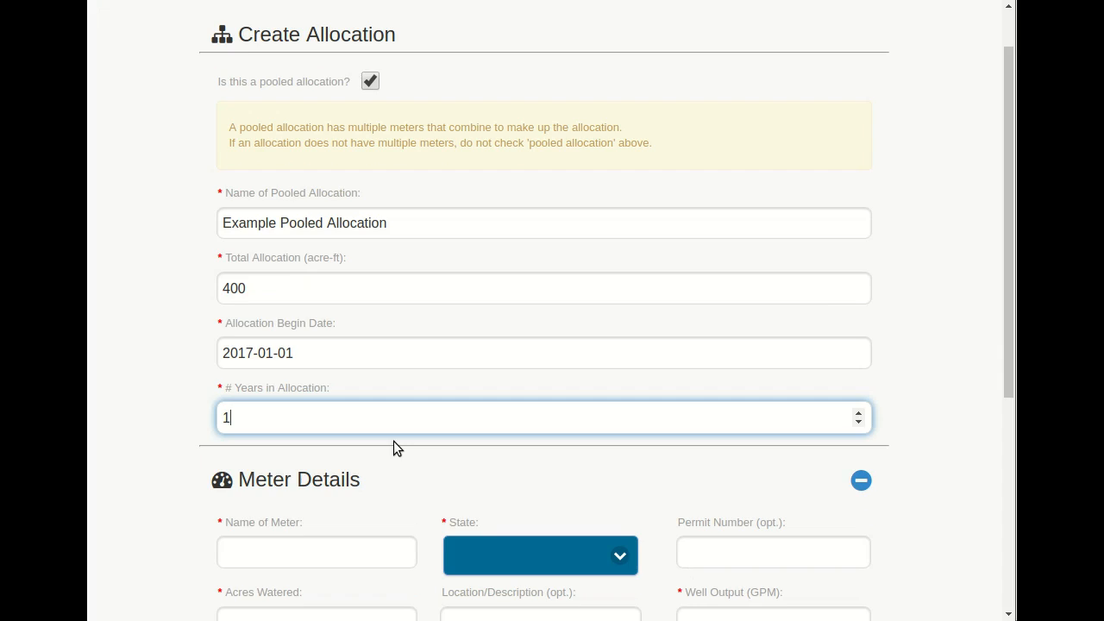
{"action": "scroll", "coordinate": [172, 294], "scroll_direction": "down", "scroll_amount": 1}
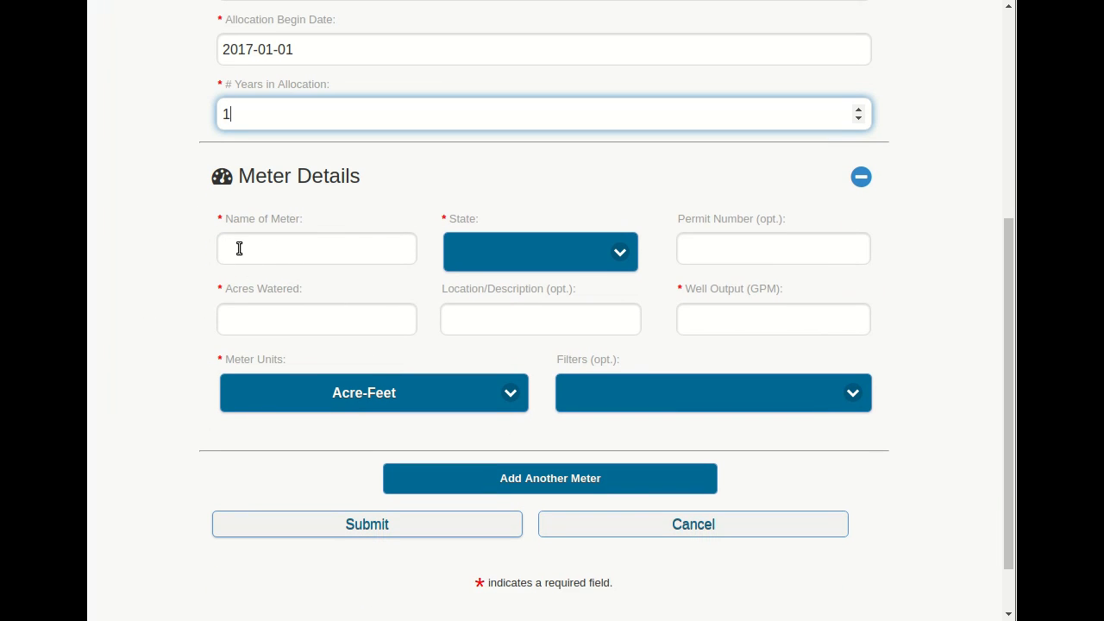
{"action": "left_click", "coordinate": [241, 254]}
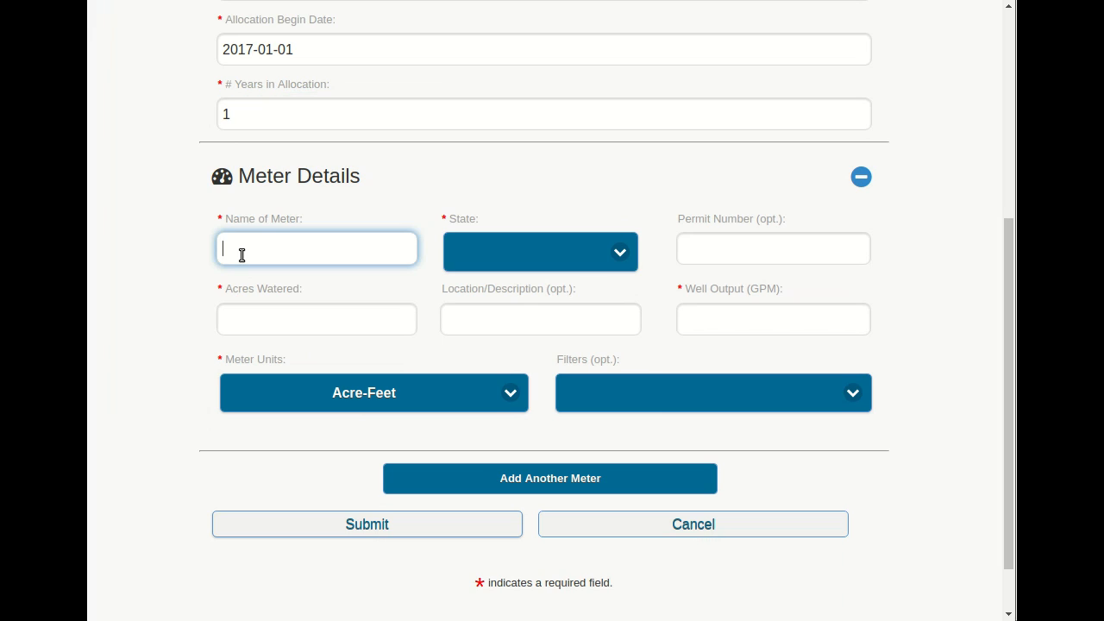
{"action": "type", "text": "Pooled Meter 1"}
{"action": "left_click", "coordinate": [504, 257]}
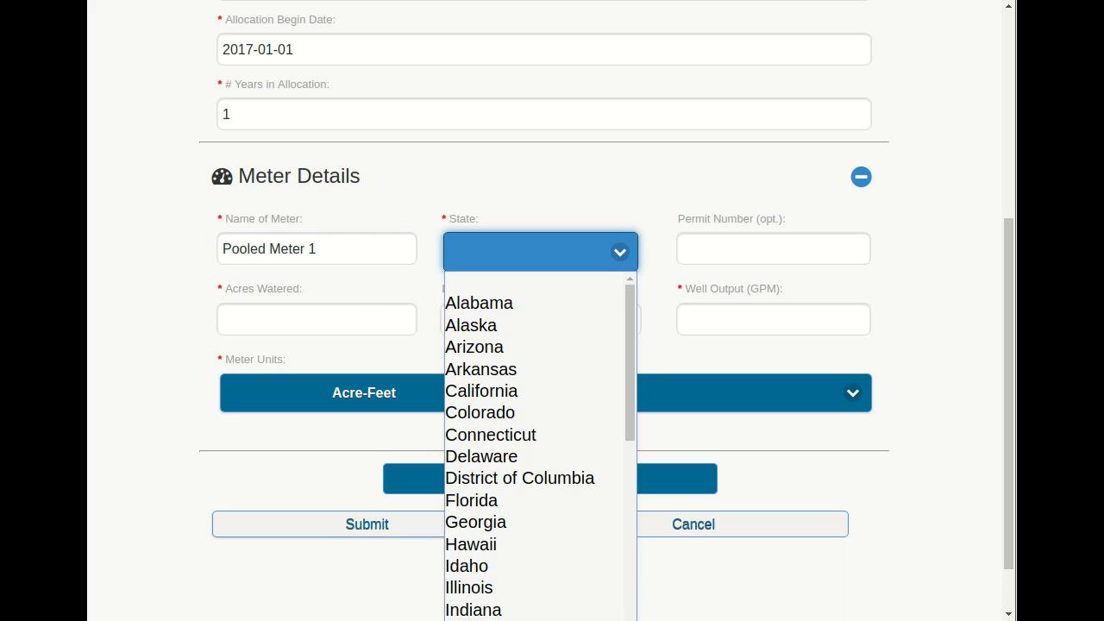
{"action": "left_click", "coordinate": [500, 620]}
{"action": "left_click", "coordinate": [788, 245]}
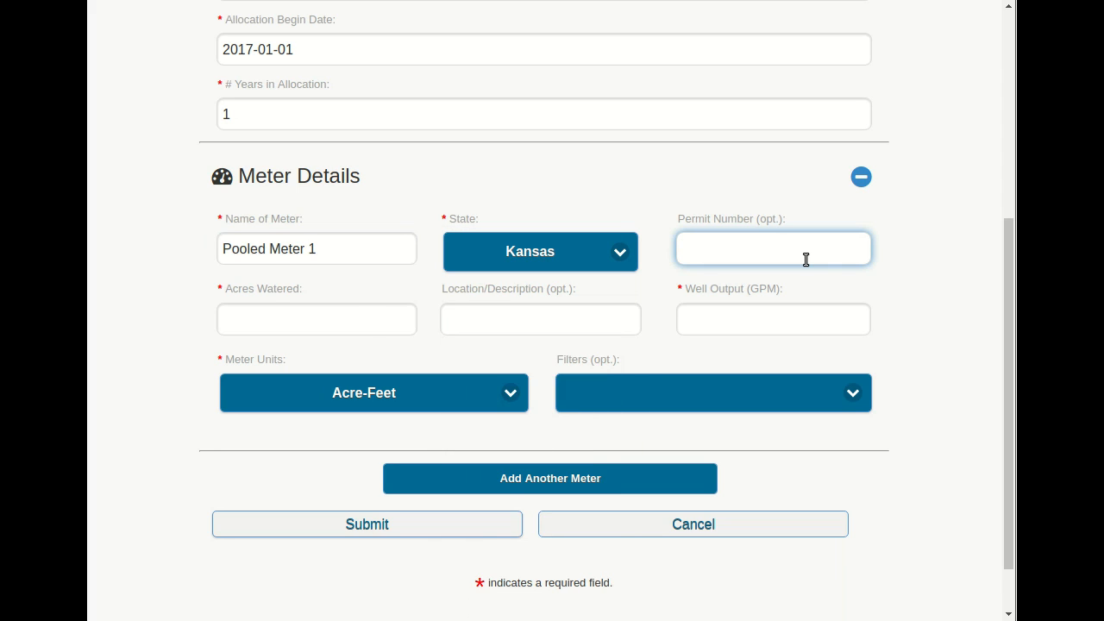
{"action": "type", "text": "123456"}
Step: Give Pooled Meter 1 140 acres watered, the location "North 140" and a well output of 310 GPM
{"action": "left_click", "coordinate": [293, 319]}
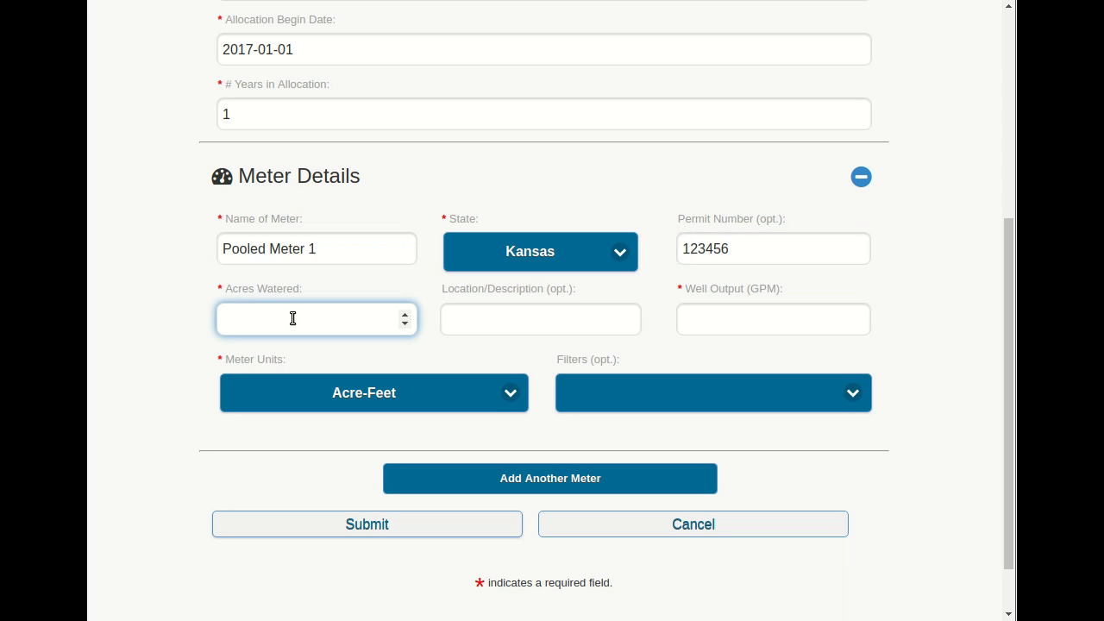
{"action": "type", "text": "140"}
{"action": "left_click", "coordinate": [487, 323]}
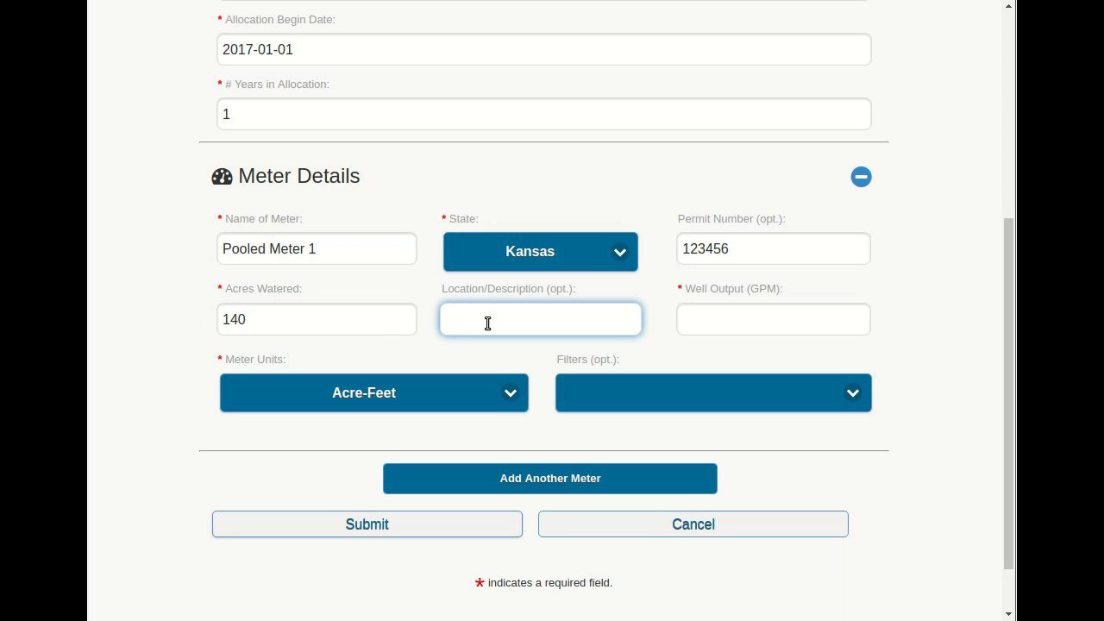
{"action": "type", "text": "North 140"}
{"action": "left_click", "coordinate": [720, 319]}
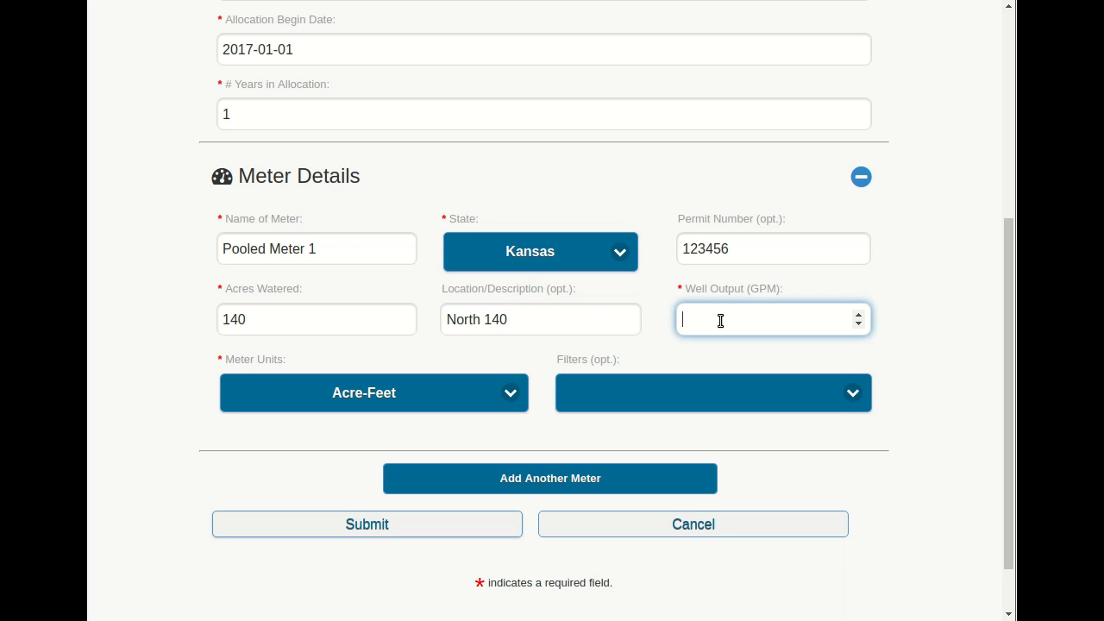
{"action": "type", "text": "310"}
Step: Set Pooled Meter 1's units to Acre-Inches and assign it the Farm 1 filter
{"action": "left_click", "coordinate": [399, 394]}
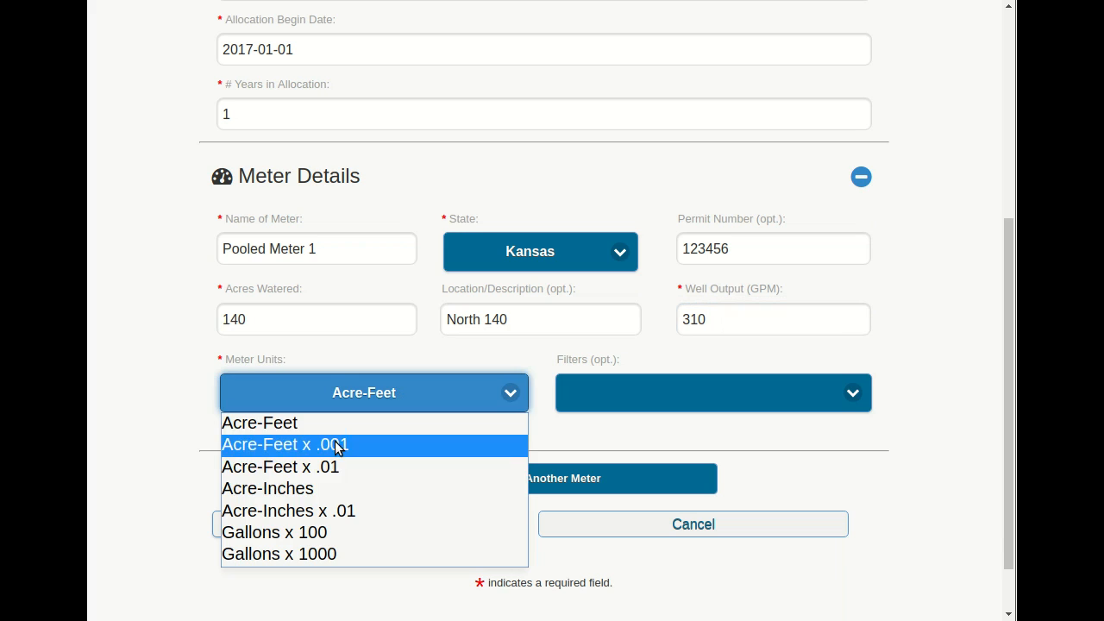
{"action": "left_click", "coordinate": [308, 488]}
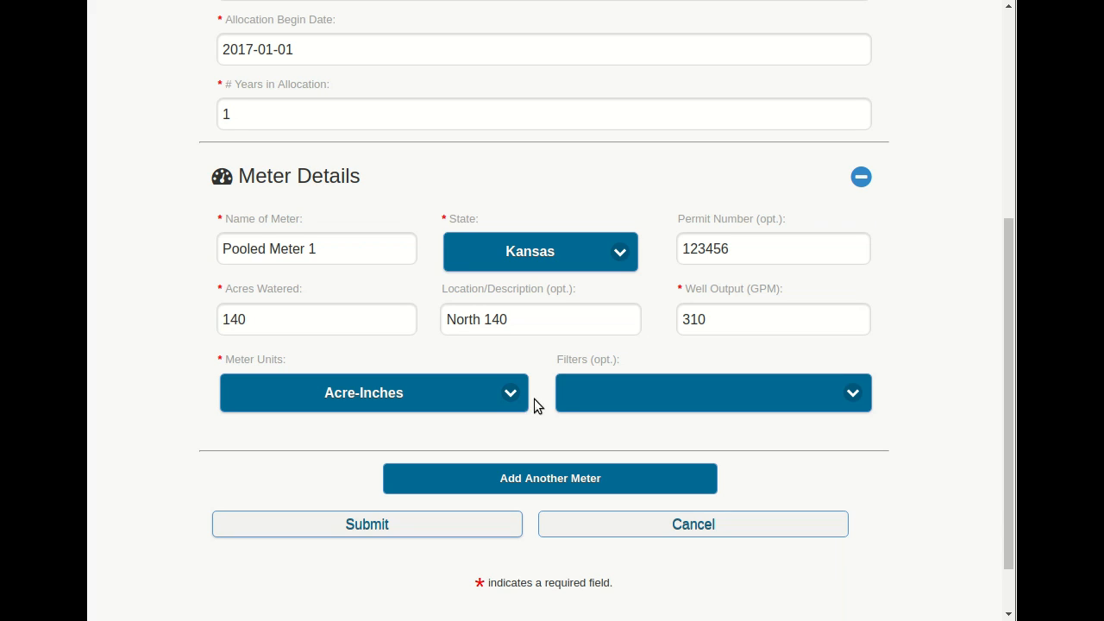
{"action": "left_click", "coordinate": [624, 403]}
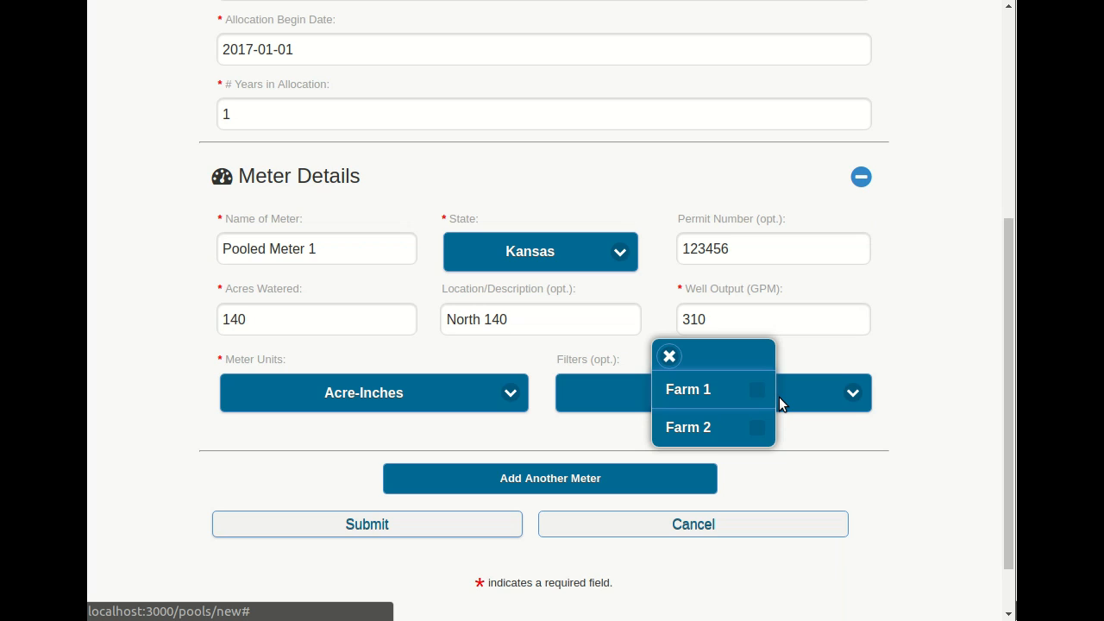
{"action": "left_click", "coordinate": [756, 390]}
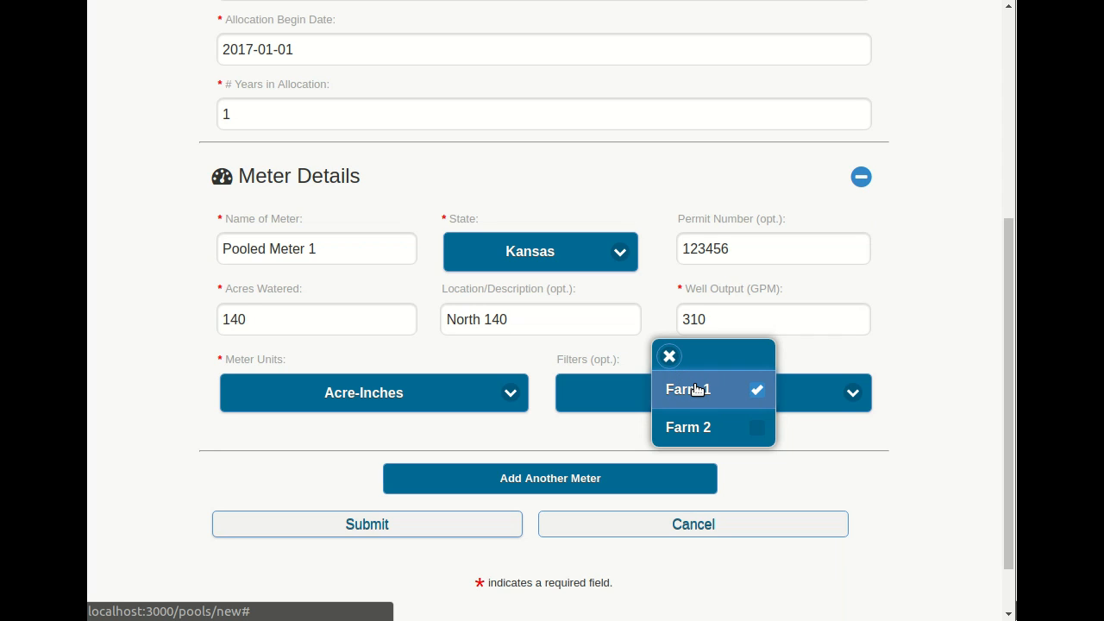
{"action": "left_click", "coordinate": [670, 356]}
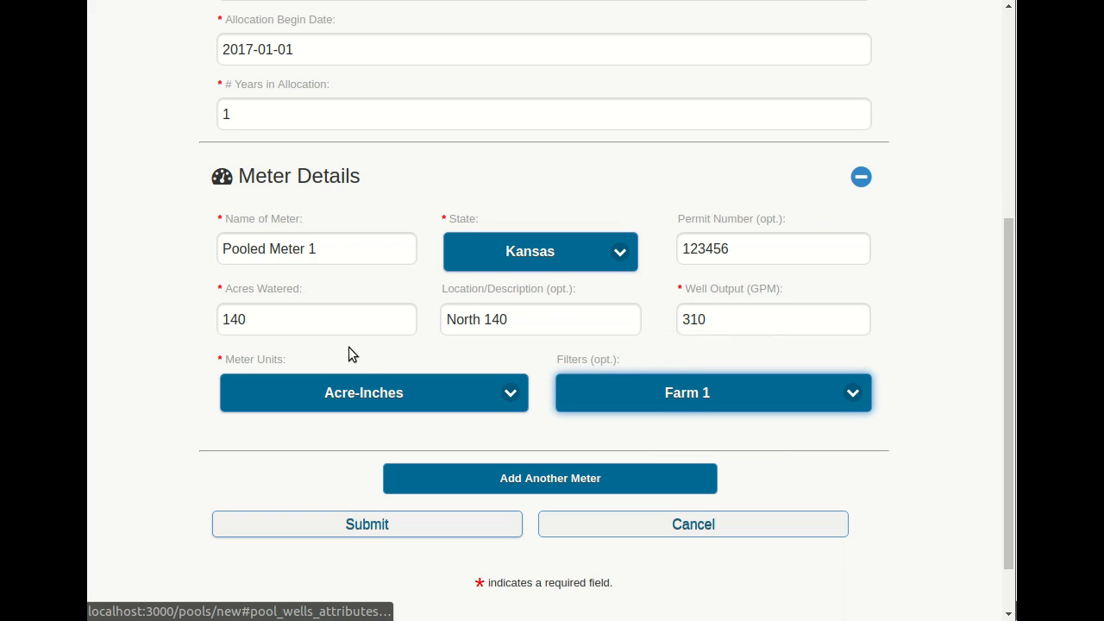
Step: Add a second meter named "Pooled Meter 2" in Kansas and enter its permit number
{"action": "scroll", "coordinate": [194, 394], "scroll_direction": "down", "scroll_amount": 2}
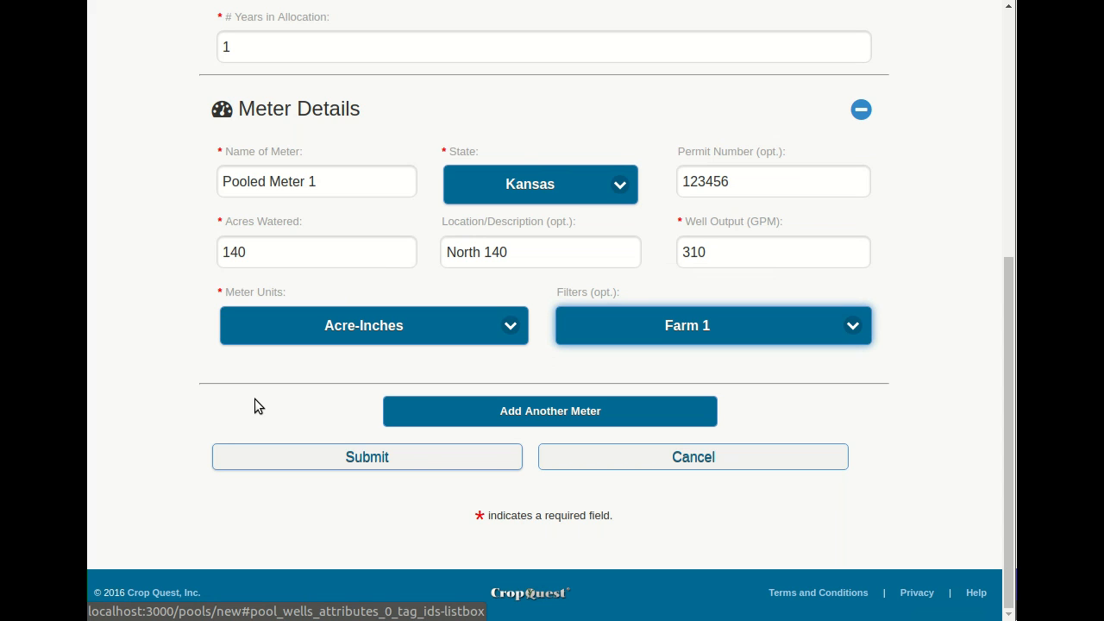
{"action": "left_click", "coordinate": [545, 412]}
{"action": "scroll", "coordinate": [294, 373], "scroll_direction": "down", "scroll_amount": 3}
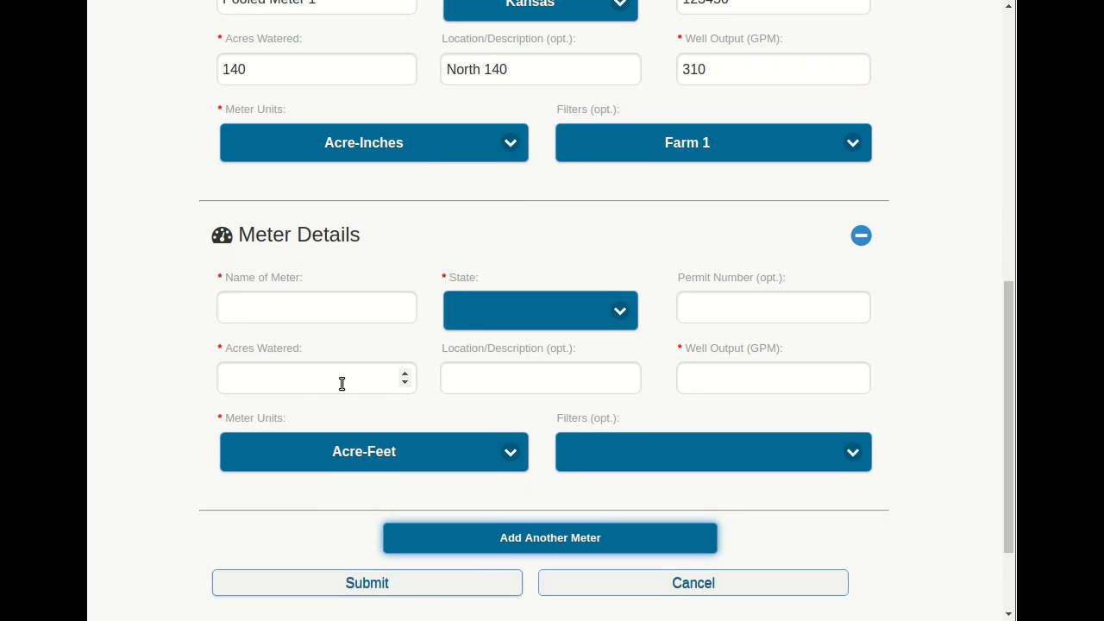
{"action": "left_click", "coordinate": [318, 303]}
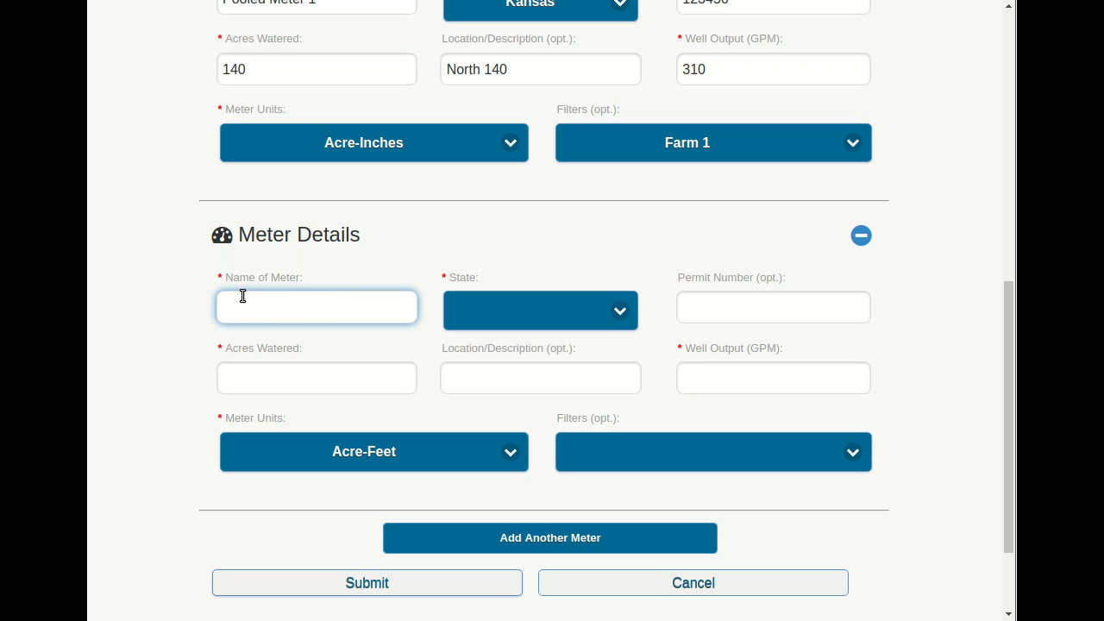
{"action": "type", "text": "Pooled Meter 2"}
{"action": "left_click", "coordinate": [479, 300]}
{"action": "left_click", "coordinate": [473, 245]}
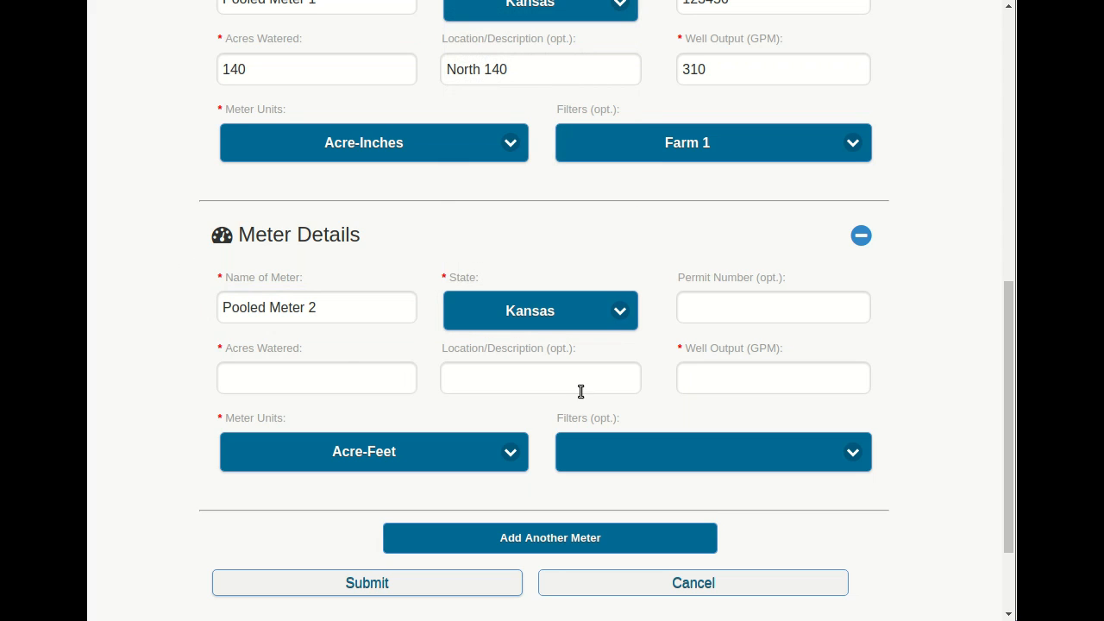
{"action": "left_click", "coordinate": [704, 303]}
{"action": "scroll", "coordinate": [704, 303], "scroll_direction": "up", "scroll_amount": 1}
{"action": "type", "text": "123"}
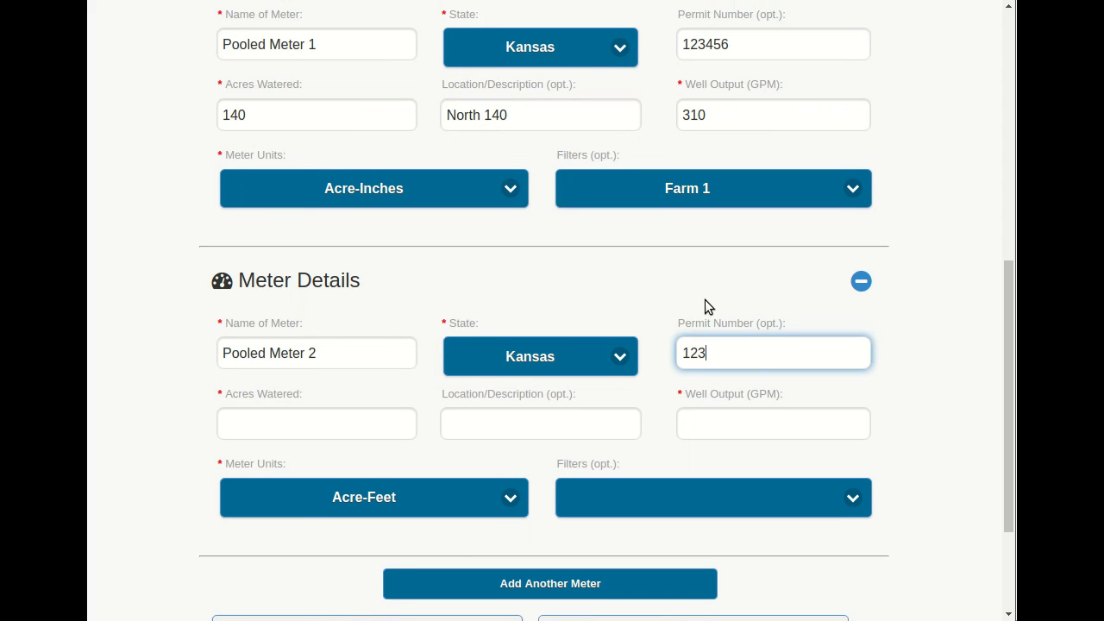
{"action": "type", "text": "457"}
Step: Give Pooled Meter 2 120 acres watered, the location "South 120" and a well output of 300 GPM
{"action": "left_click", "coordinate": [303, 428]}
{"action": "type", "text": "120"}
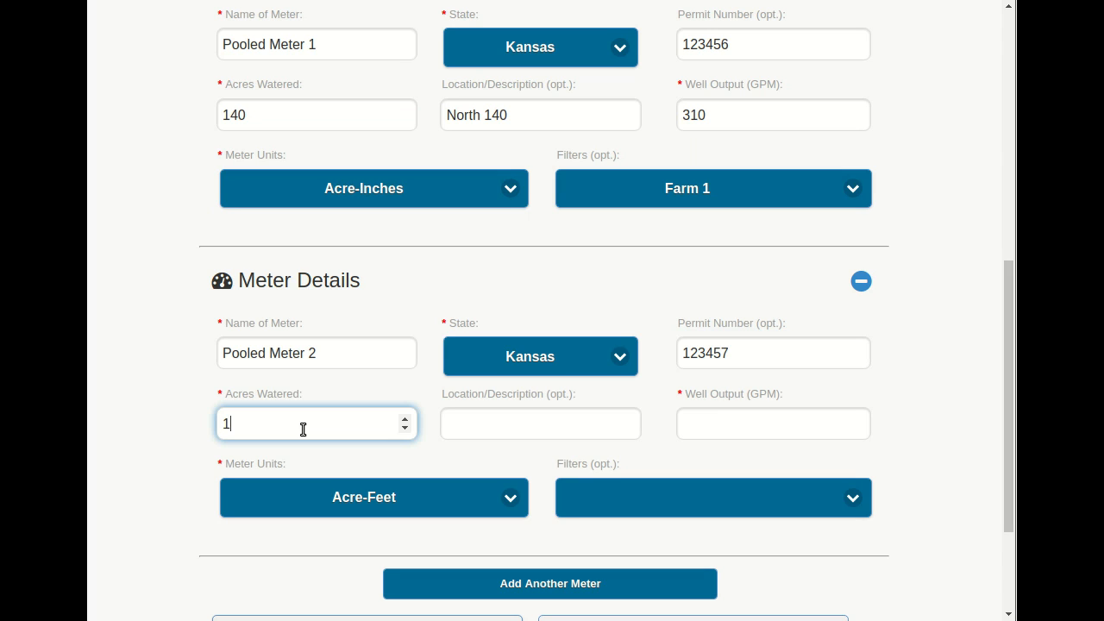
{"action": "left_click", "coordinate": [523, 426]}
{"action": "type", "text": "South 120"}
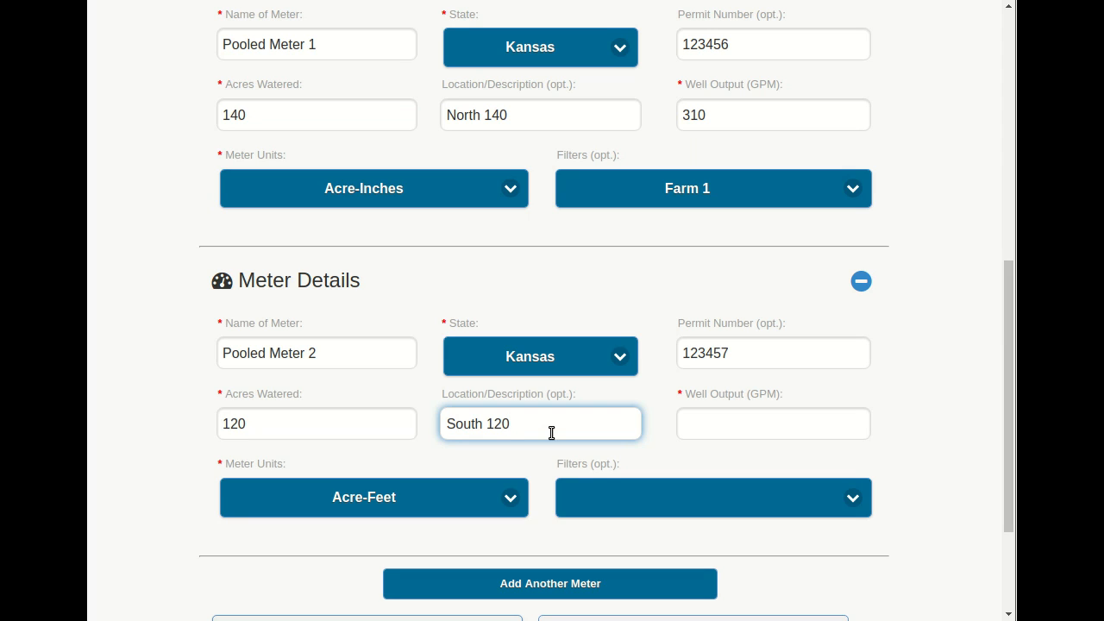
{"action": "left_click", "coordinate": [782, 428]}
{"action": "type", "text": "300"}
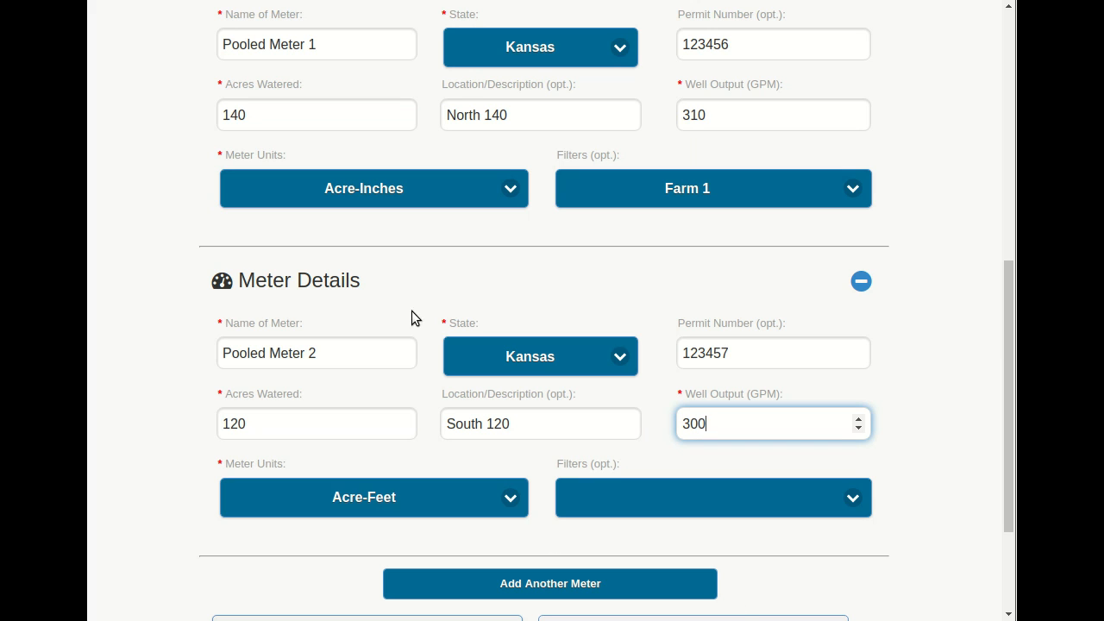
Step: Assign the Farm 2 filter to Pooled Meter 2
{"action": "scroll", "coordinate": [350, 226], "scroll_direction": "up", "scroll_amount": 2}
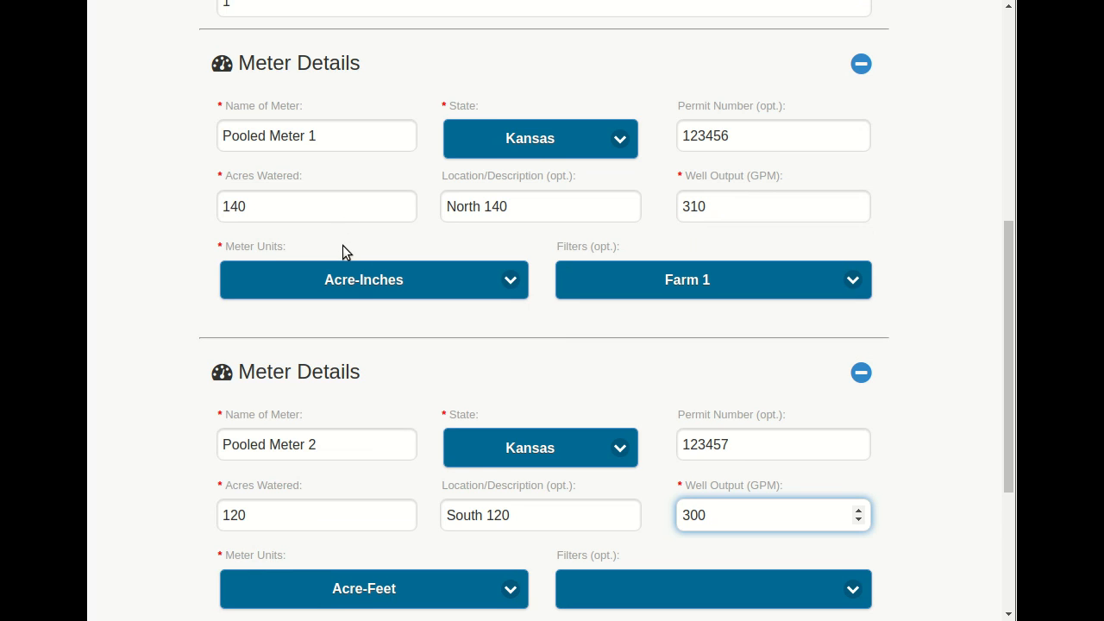
{"action": "scroll", "coordinate": [352, 353], "scroll_direction": "down", "scroll_amount": 3}
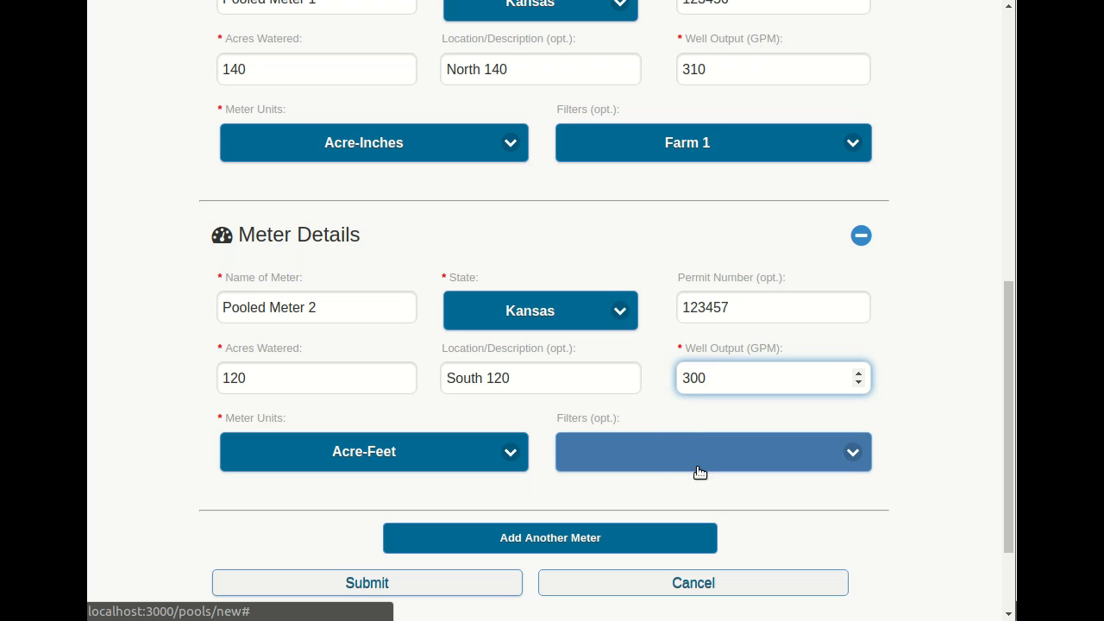
{"action": "left_click", "coordinate": [656, 455]}
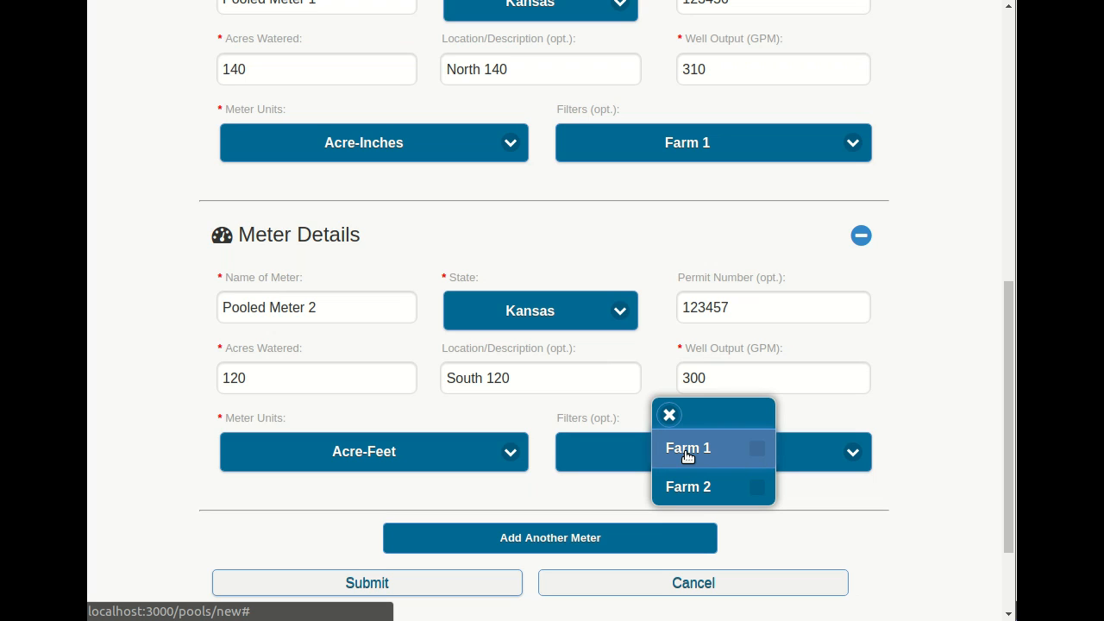
{"action": "left_click", "coordinate": [758, 489]}
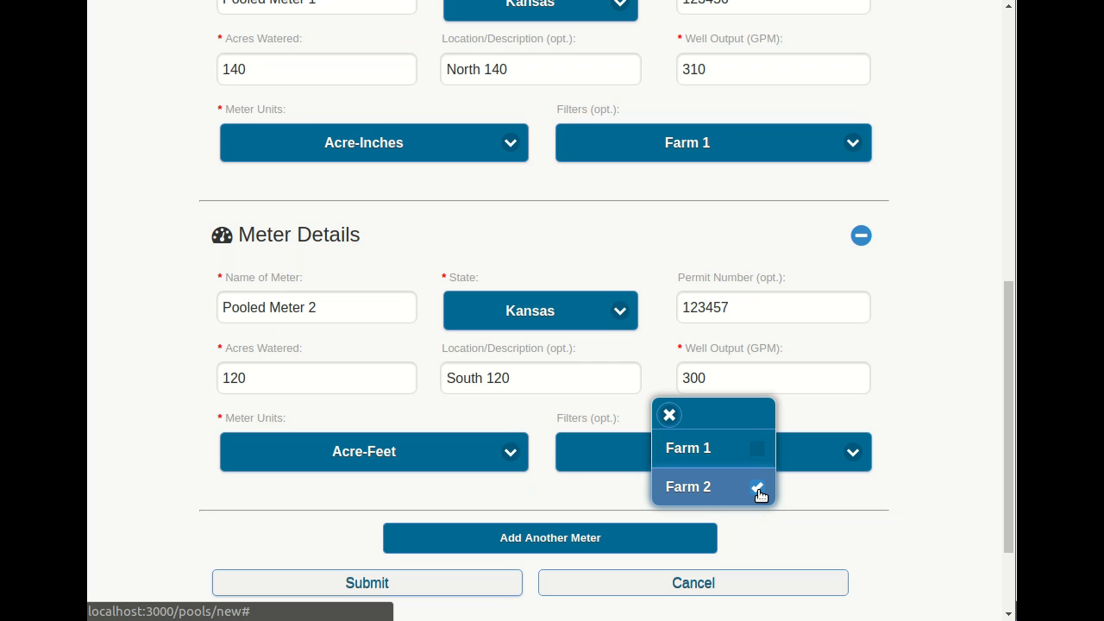
{"action": "left_click", "coordinate": [668, 415]}
Step: Submit the new pooled allocation with its two meters
{"action": "scroll", "coordinate": [345, 534], "scroll_direction": "down", "scroll_amount": 2}
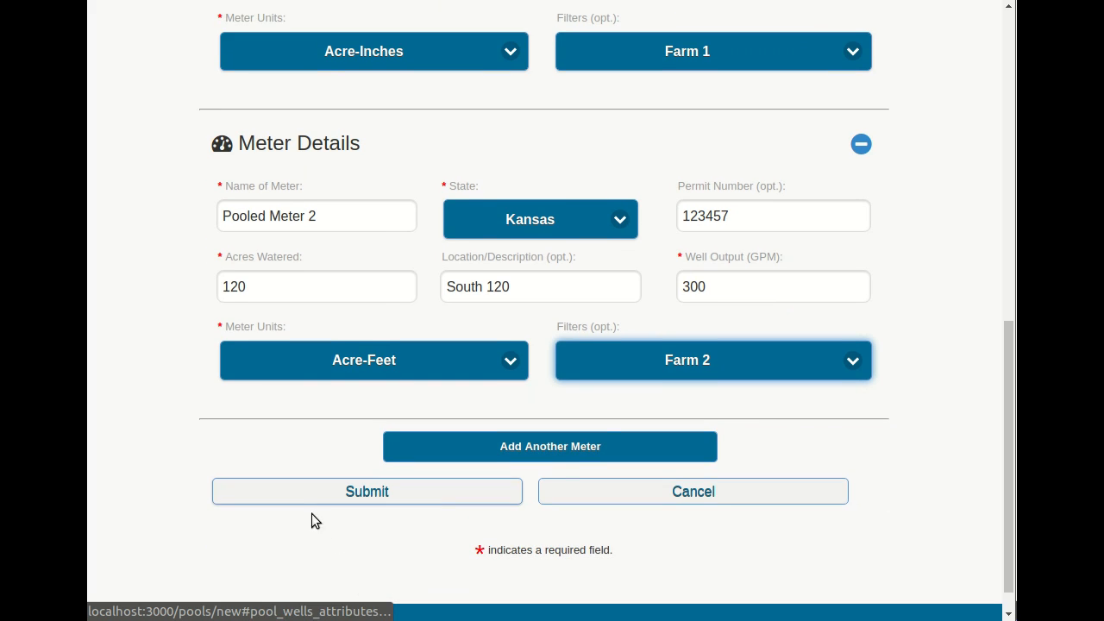
{"action": "left_click", "coordinate": [317, 491]}
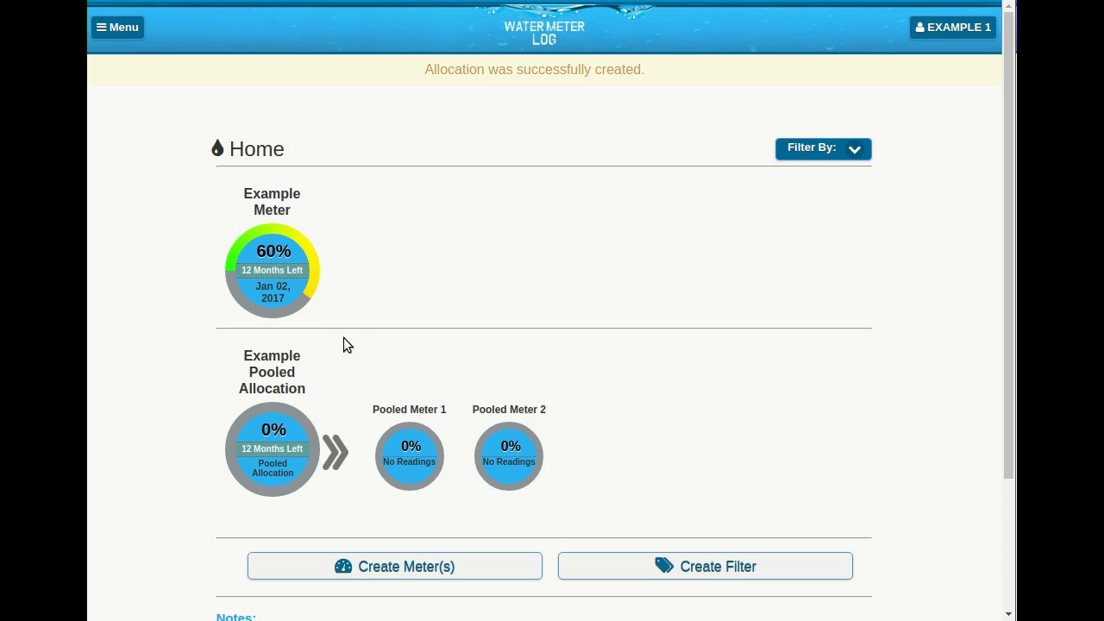
{"action": "scroll", "coordinate": [341, 345], "scroll_direction": "down", "scroll_amount": 2}
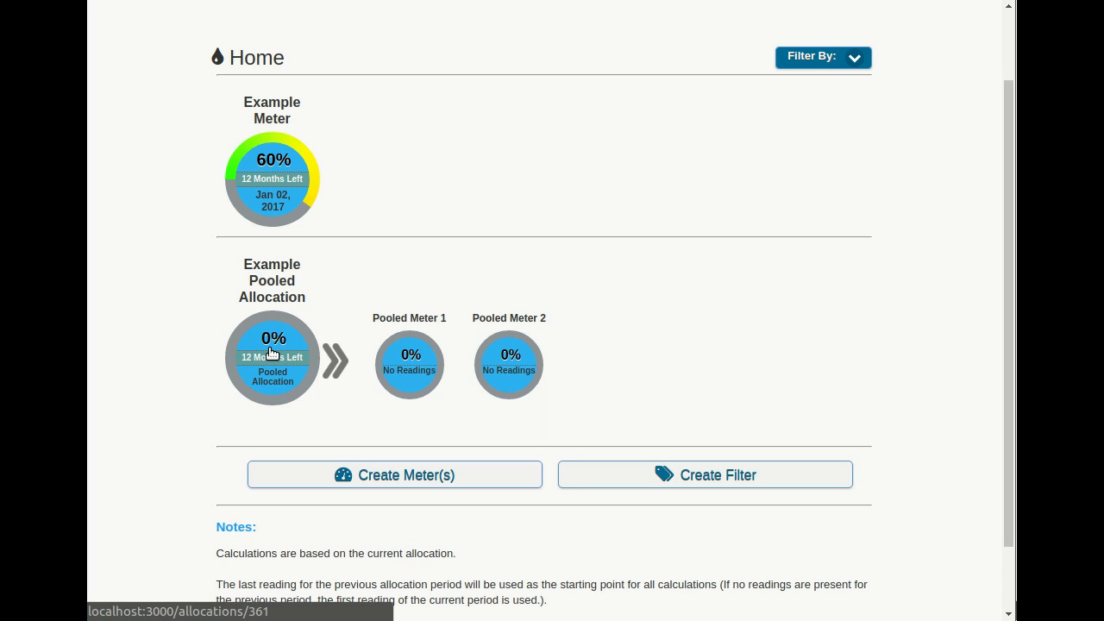
Step: Submit a reading for Pooled Meter 1 dated 2017-01-01 with an amount of 74558, and return to the home overview
{"action": "left_click", "coordinate": [415, 360]}
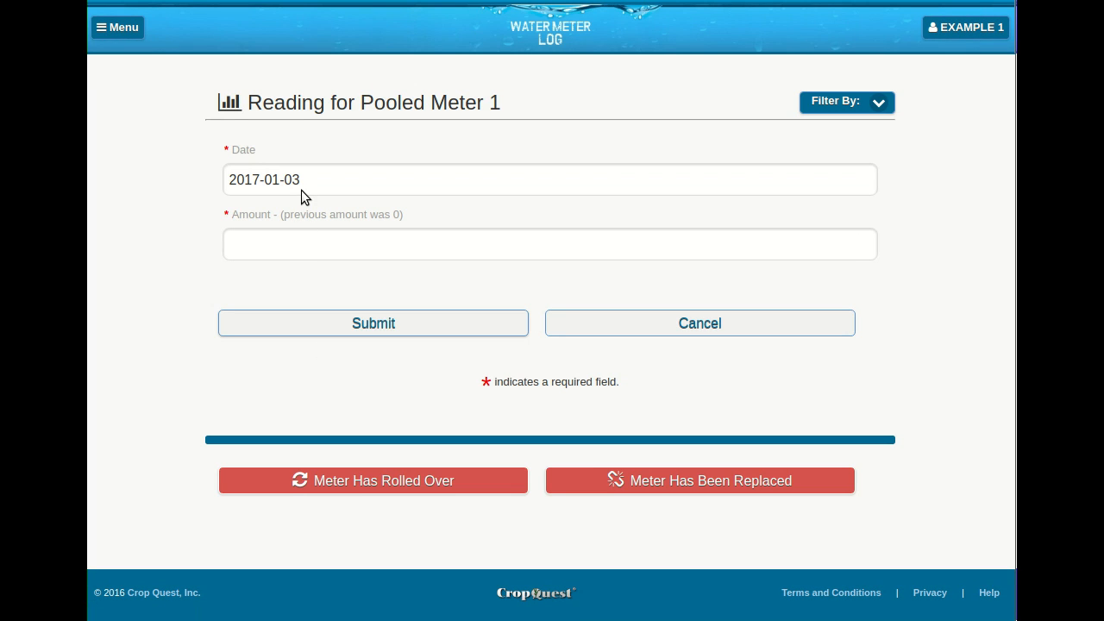
{"action": "left_click", "coordinate": [303, 186]}
{"action": "left_click", "coordinate": [574, 226]}
{"action": "left_click", "coordinate": [574, 227]}
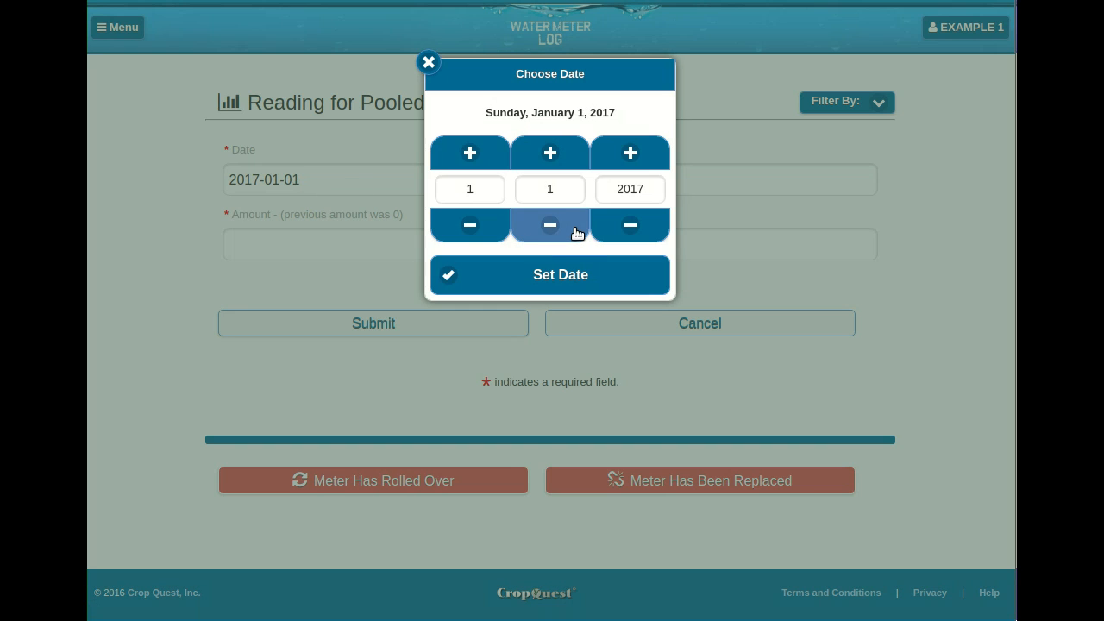
{"action": "left_click", "coordinate": [561, 273]}
{"action": "left_click", "coordinate": [371, 255]}
{"action": "type", "text": "7"}
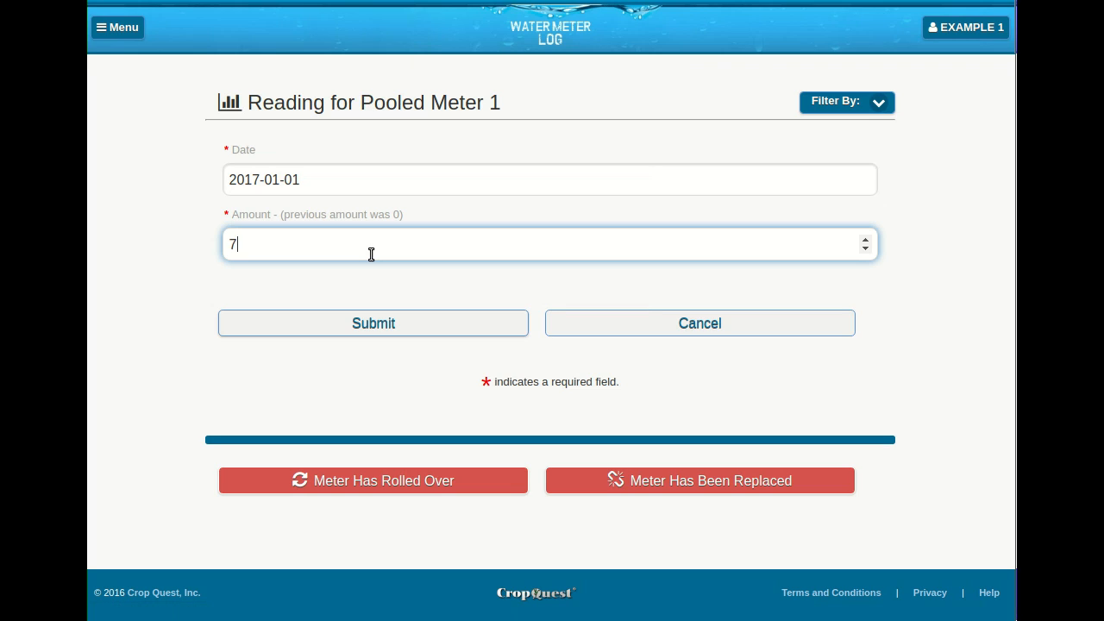
{"action": "type", "text": "4558"}
{"action": "left_click", "coordinate": [333, 320]}
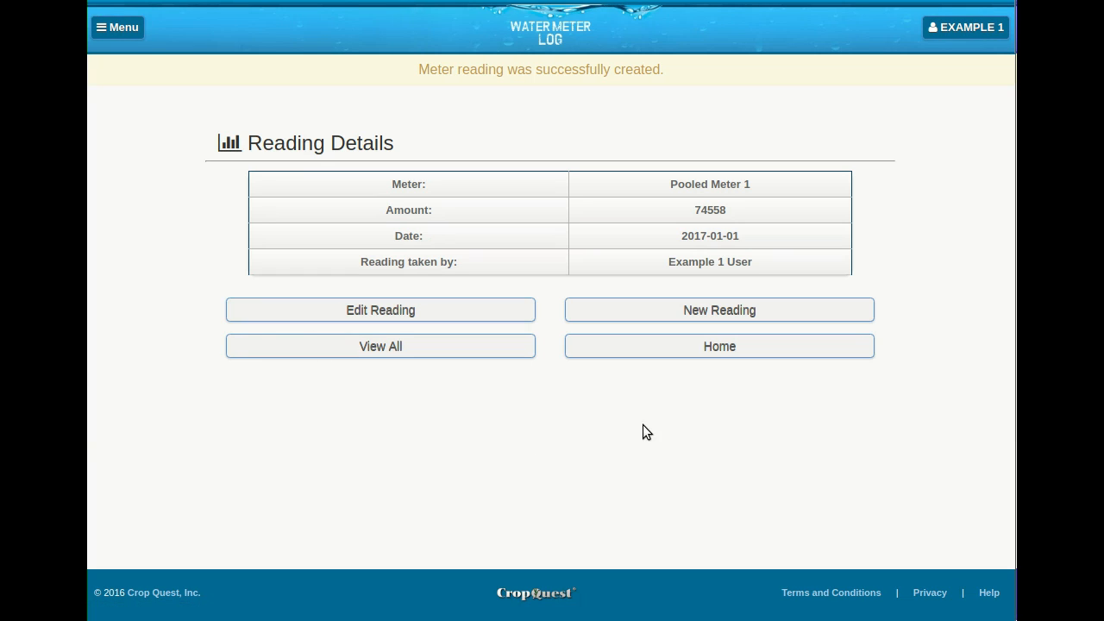
{"action": "left_click", "coordinate": [704, 347]}
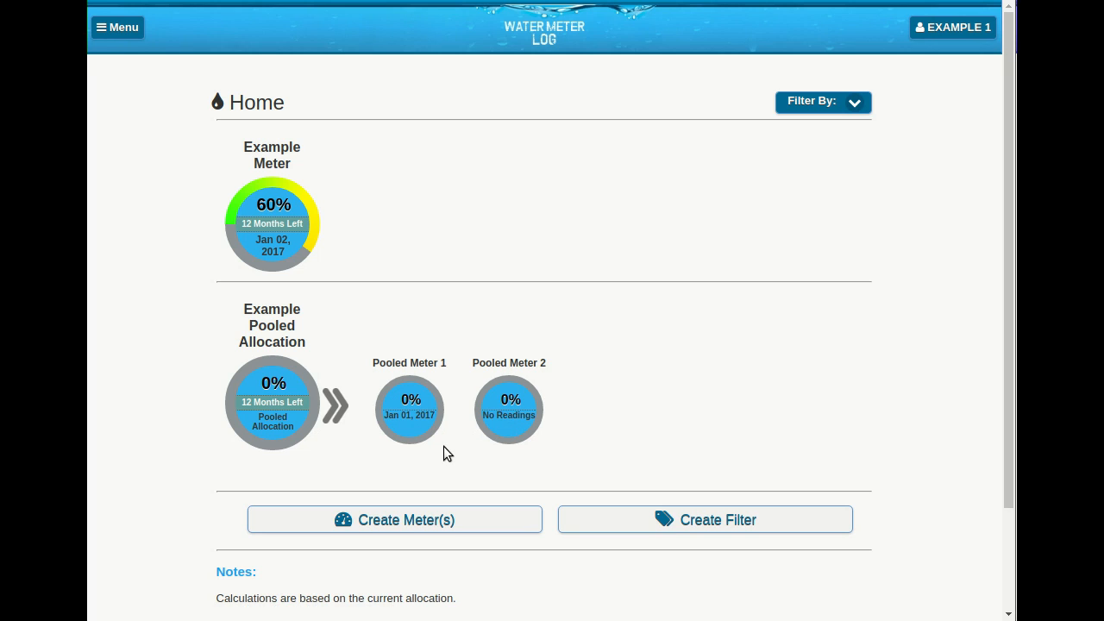
Step: Submit another reading for Pooled Meter 1 dated 2017-01-03 with an amount of 74785, and return to the home overview
{"action": "left_click", "coordinate": [407, 412]}
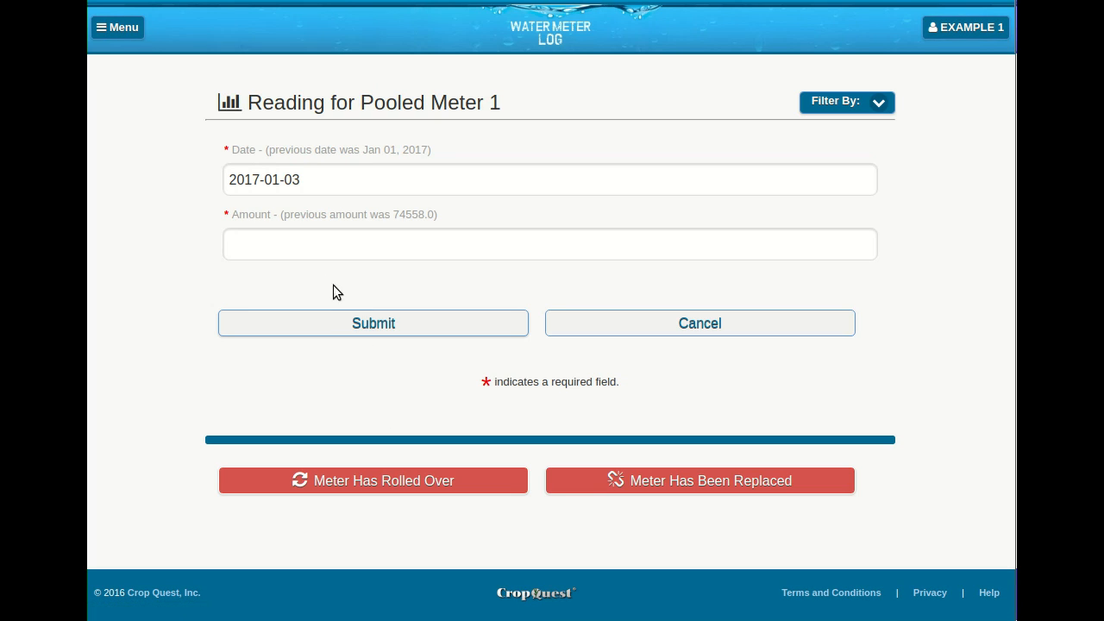
{"action": "left_click", "coordinate": [299, 251]}
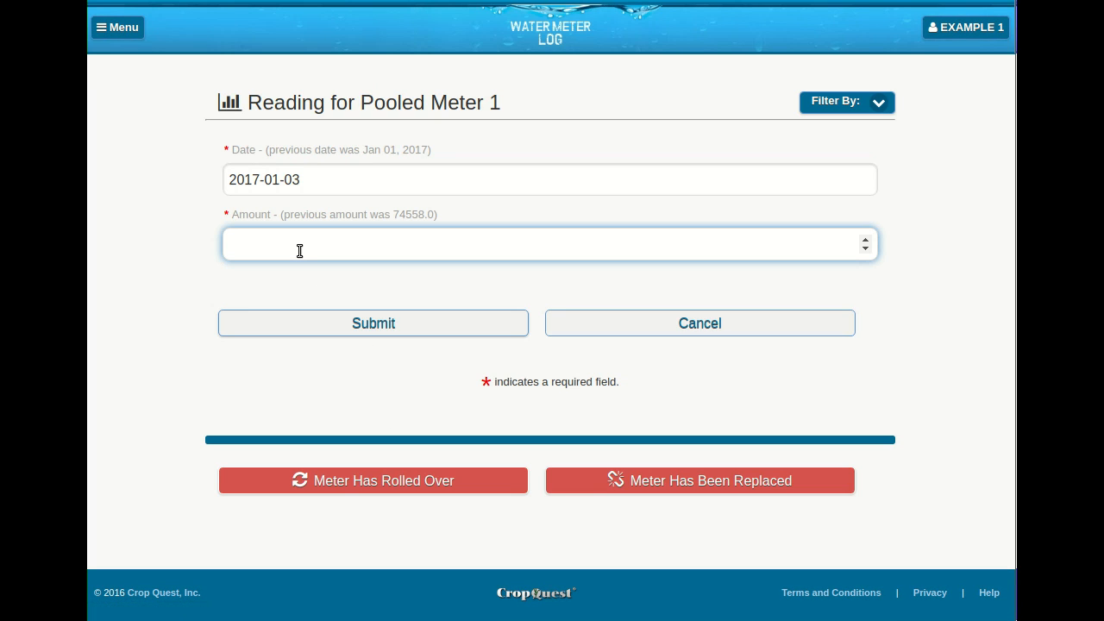
{"action": "type", "text": "74785"}
{"action": "left_click", "coordinate": [295, 333]}
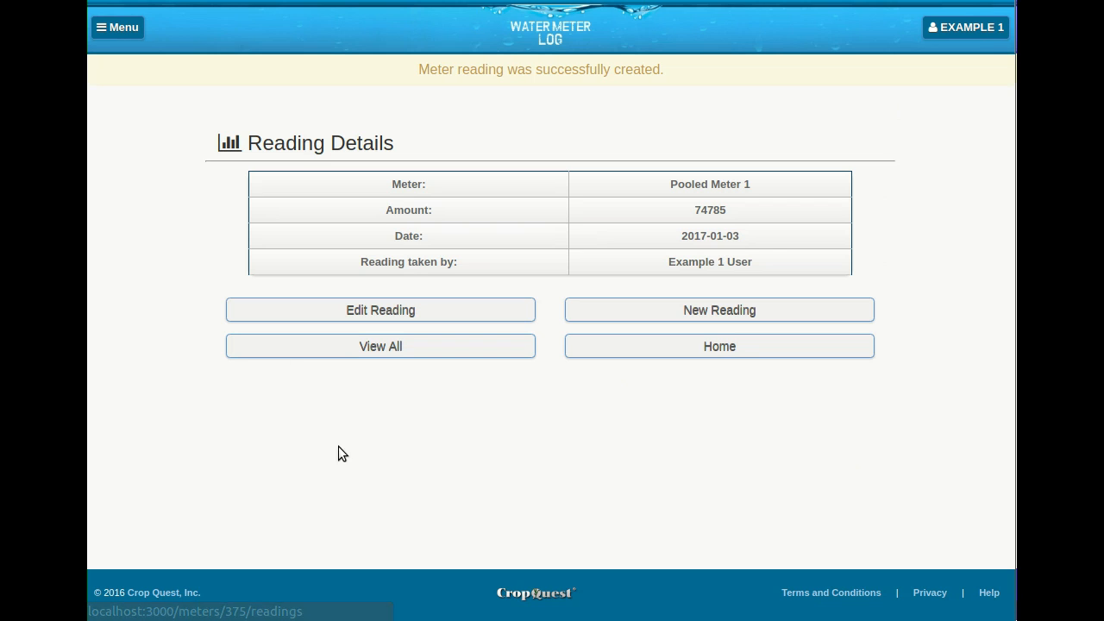
{"action": "left_click", "coordinate": [685, 353]}
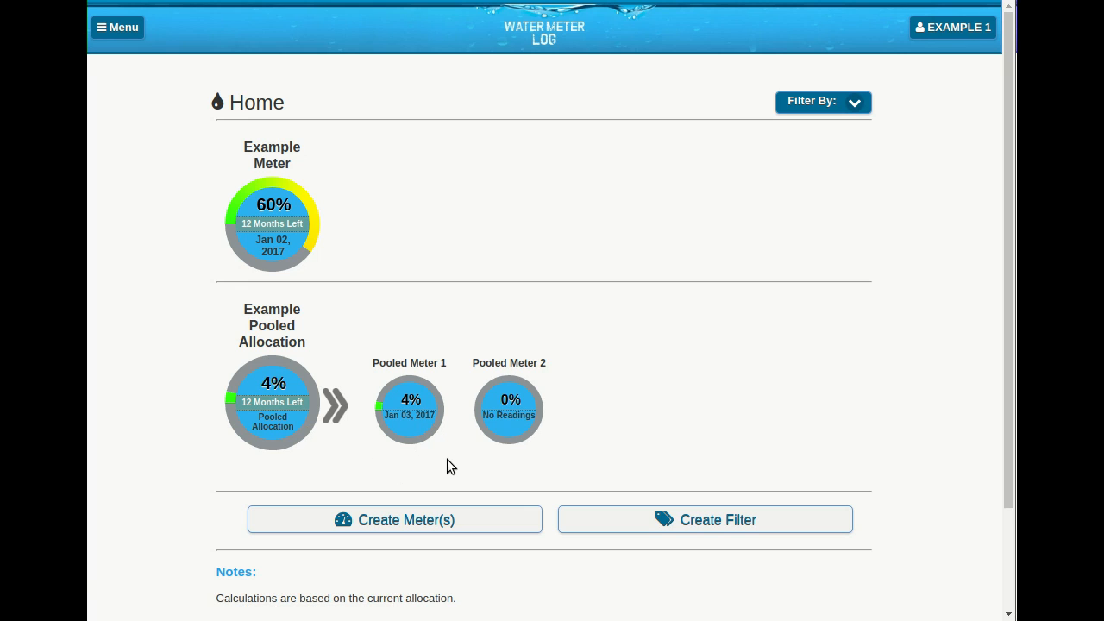
Step: Submit a reading for Pooled Meter 2 dated 2017-01-01 with an amount of 8652, and return to the home overview
{"action": "left_click", "coordinate": [505, 406]}
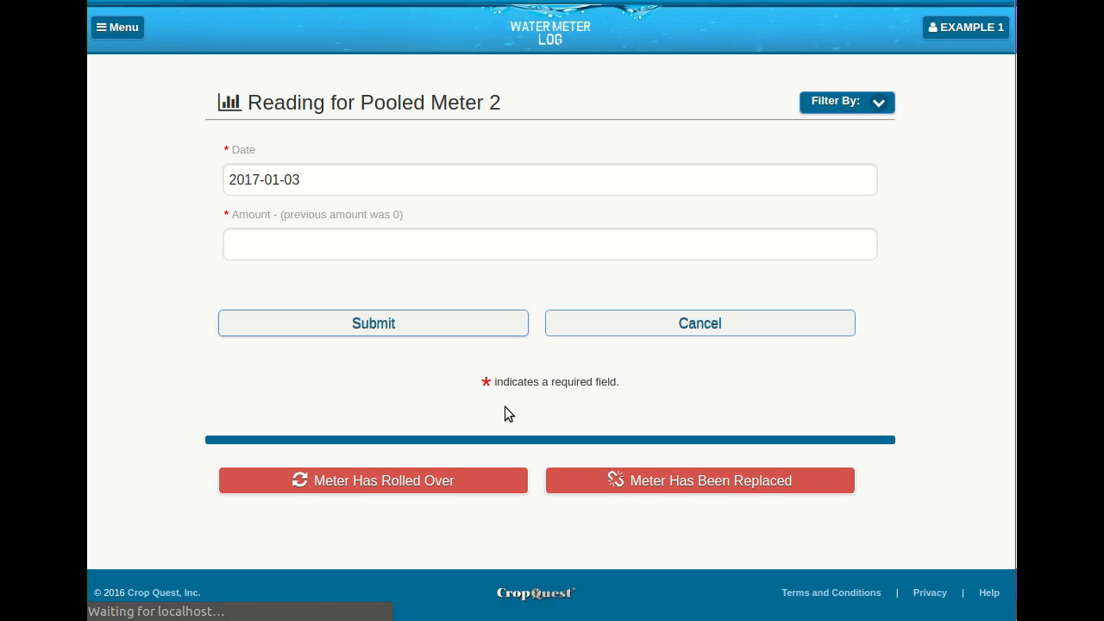
{"action": "left_click", "coordinate": [289, 182]}
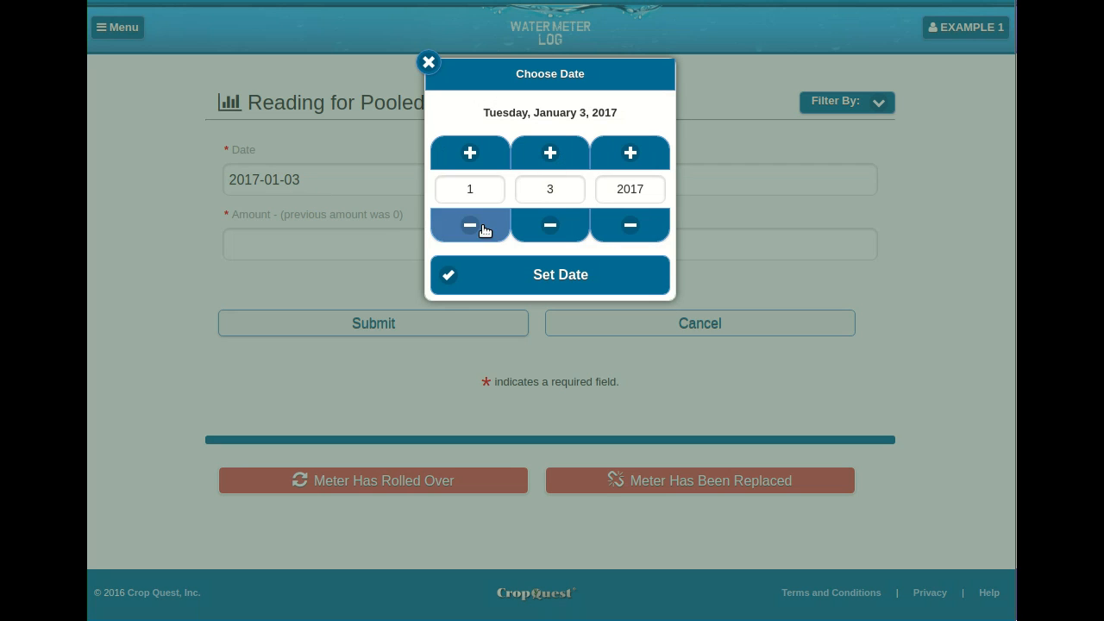
{"action": "left_click", "coordinate": [518, 223]}
{"action": "left_click", "coordinate": [519, 224]}
{"action": "left_click", "coordinate": [533, 276]}
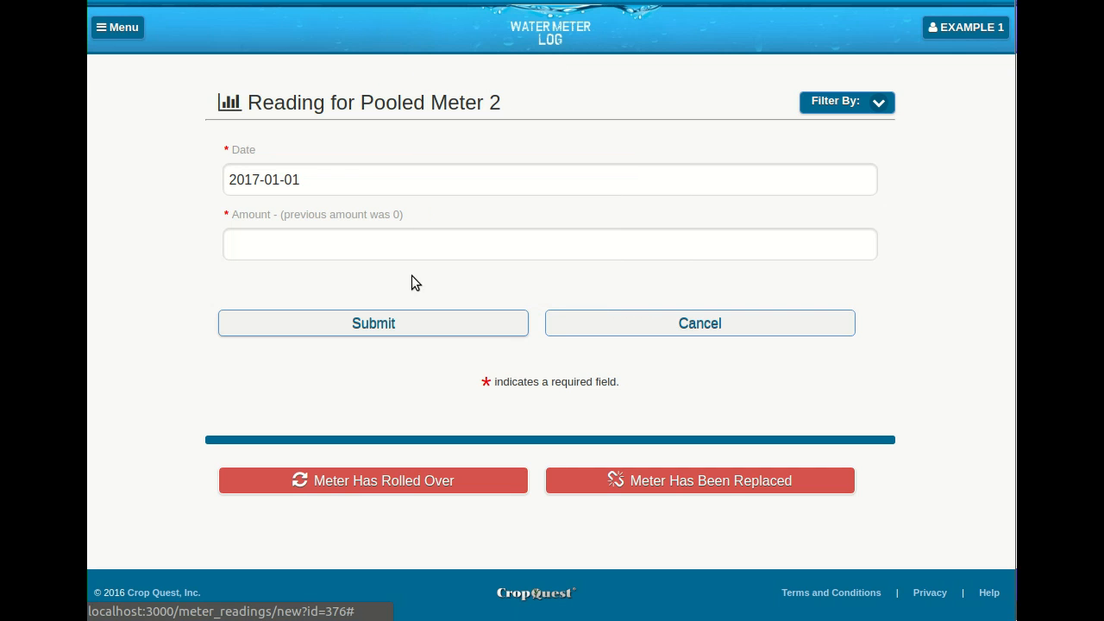
{"action": "left_click", "coordinate": [330, 249]}
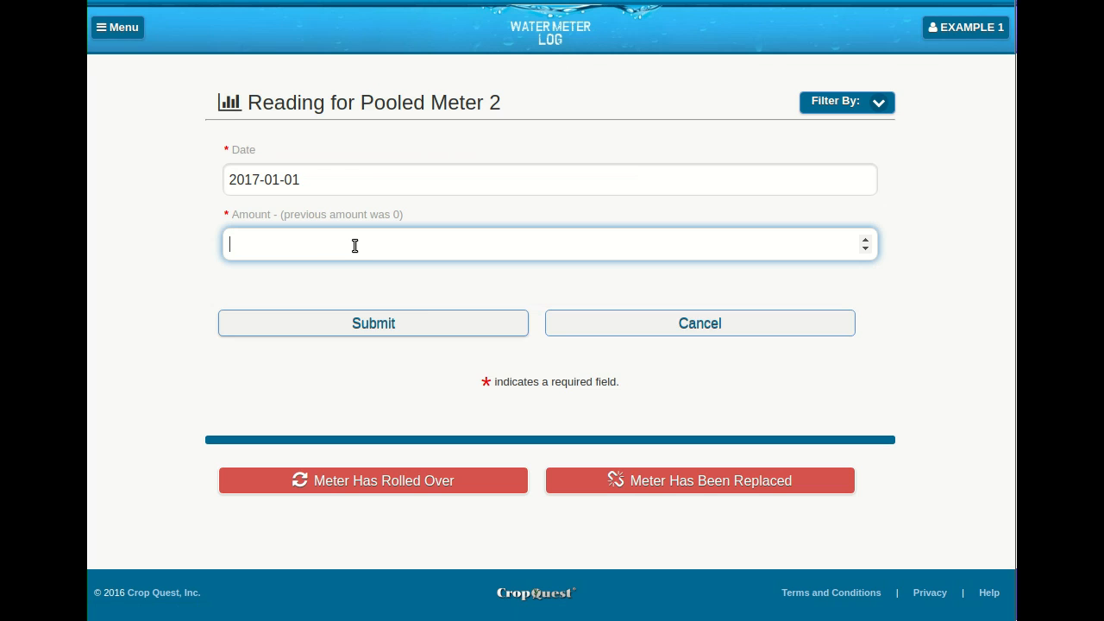
{"action": "type", "text": "8652"}
{"action": "left_click", "coordinate": [331, 333]}
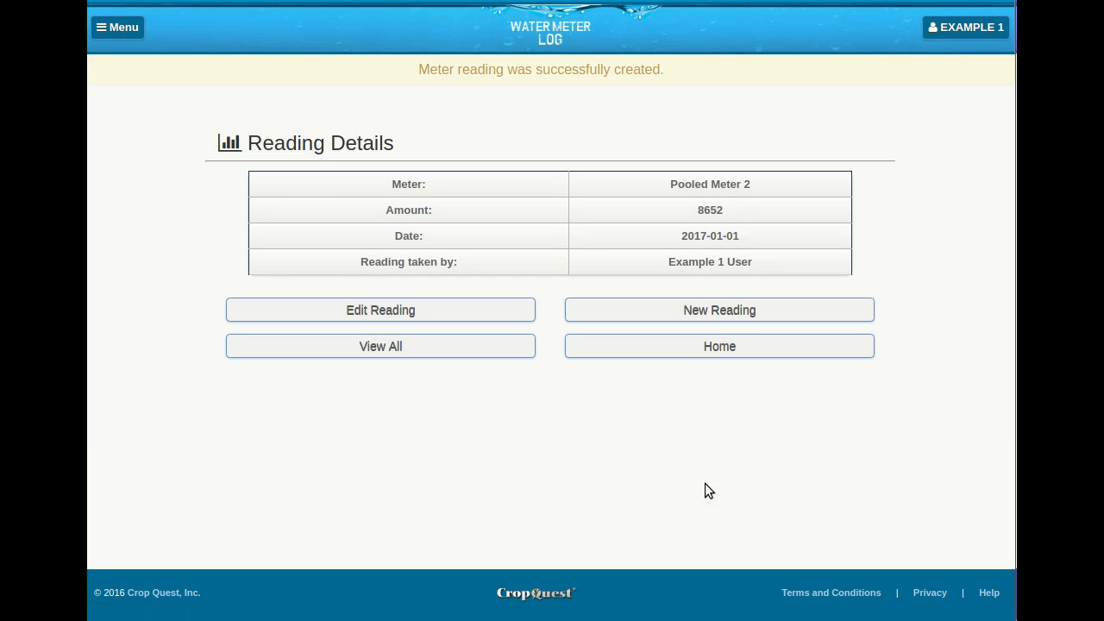
{"action": "left_click", "coordinate": [726, 348]}
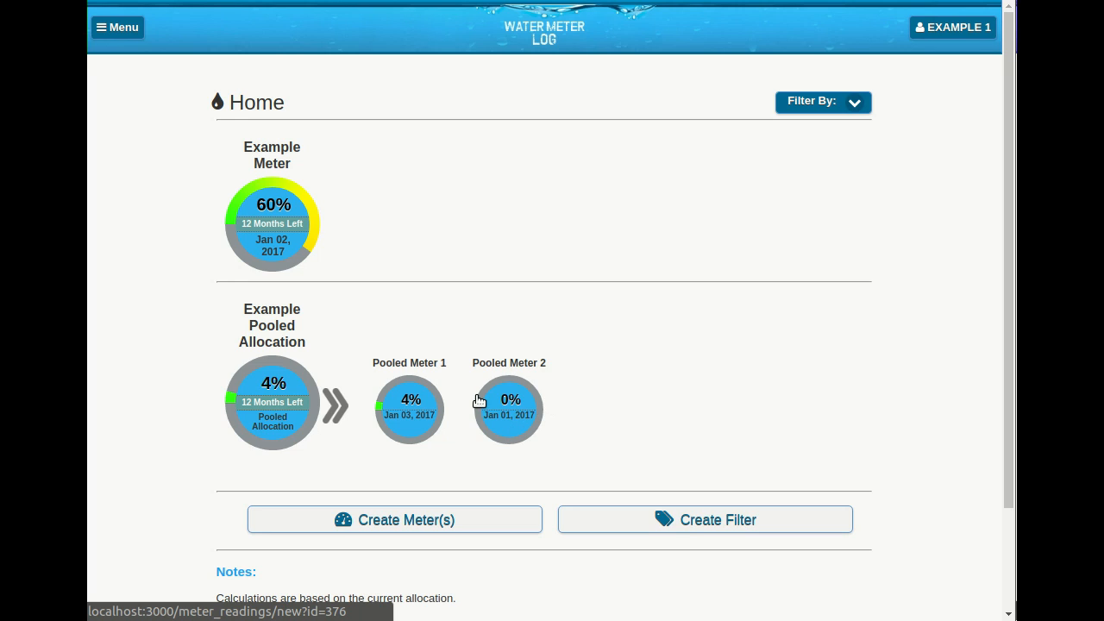
Step: Submit another reading for Pooled Meter 2 dated 2017-01-03 with an amount of 8695, and return to the home overview
{"action": "left_click", "coordinate": [498, 419]}
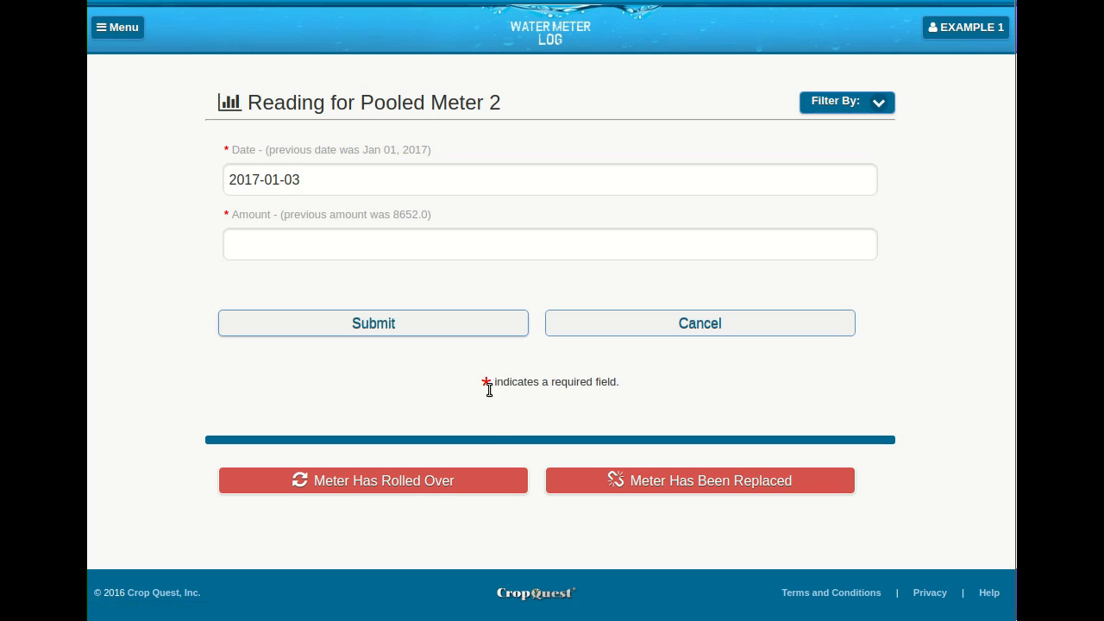
{"action": "left_click", "coordinate": [307, 243]}
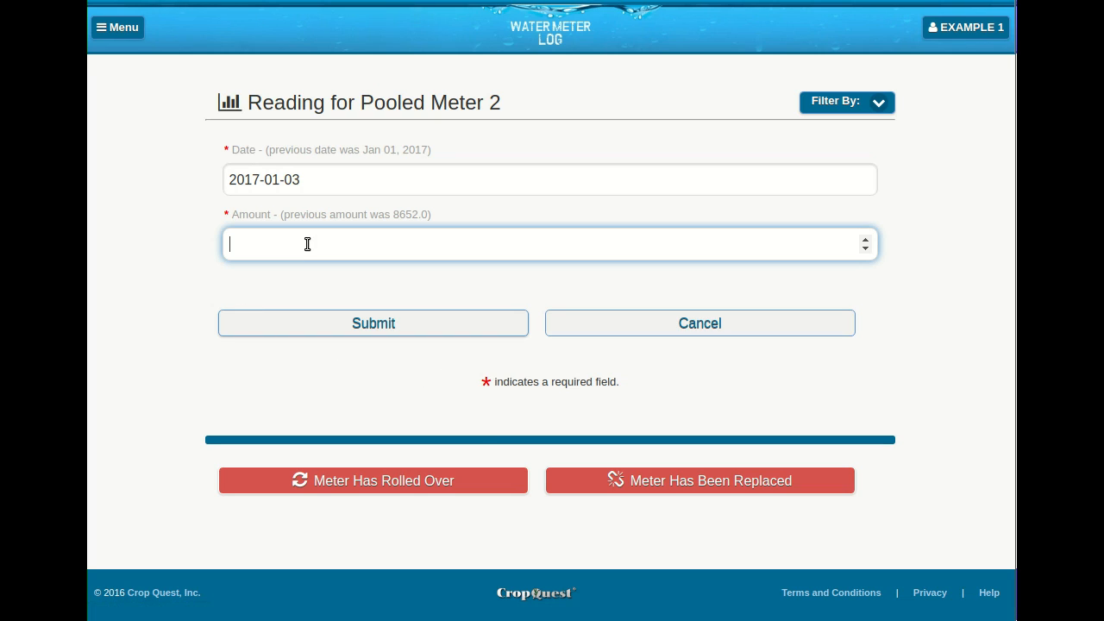
{"action": "type", "text": "8695"}
{"action": "left_click", "coordinate": [338, 332]}
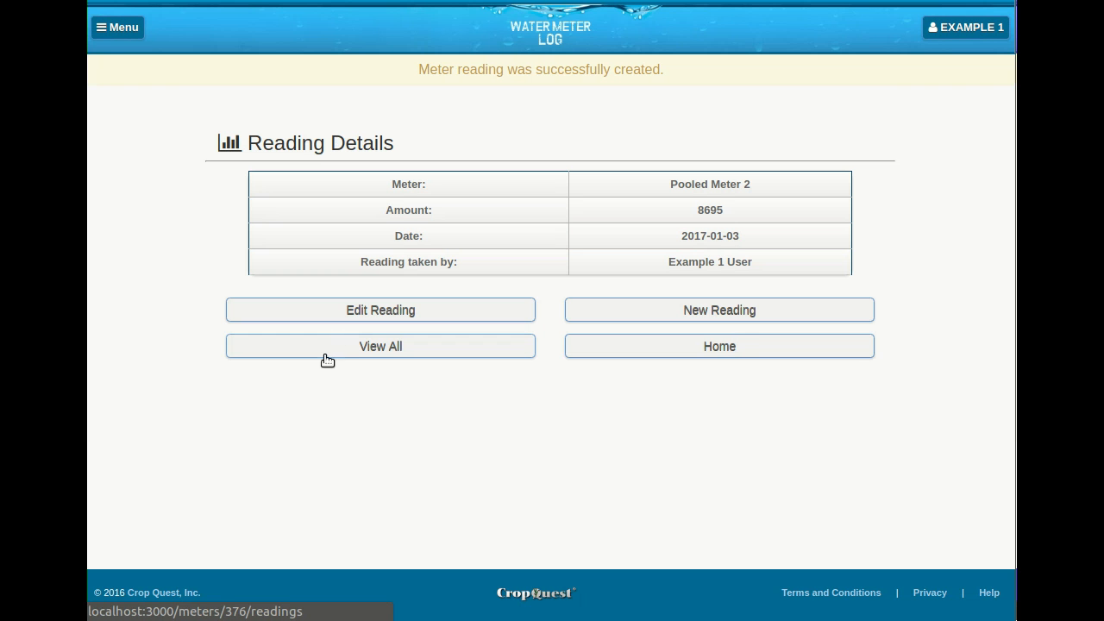
{"action": "left_click", "coordinate": [728, 349]}
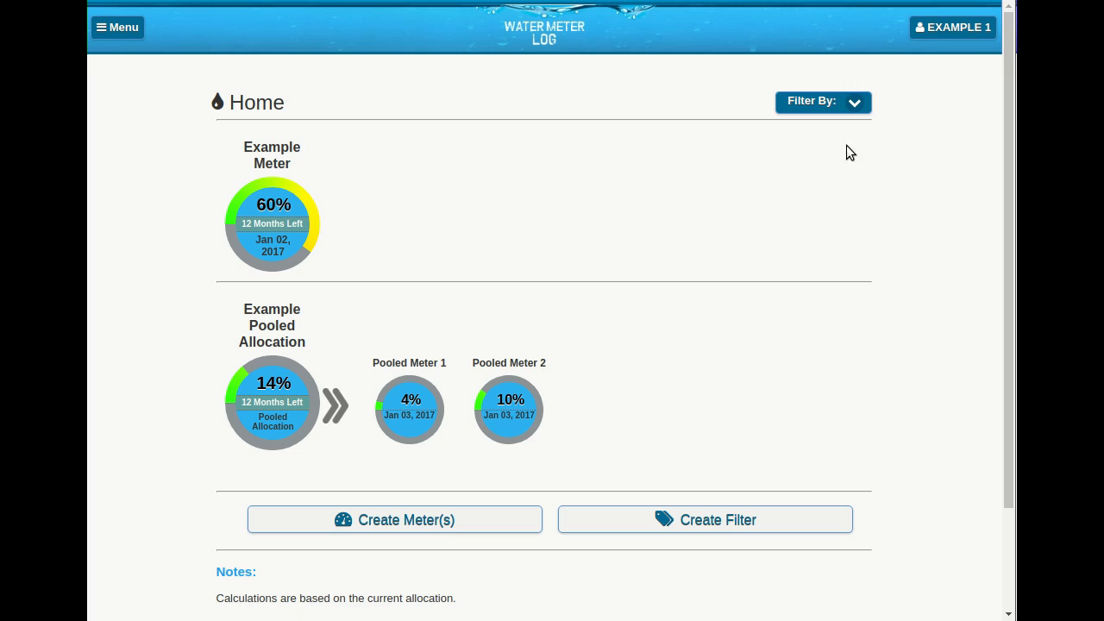
Step: View the home meters filtered by Farm 1 and by Farm 2, and set the filter back to All
{"action": "left_click", "coordinate": [847, 100]}
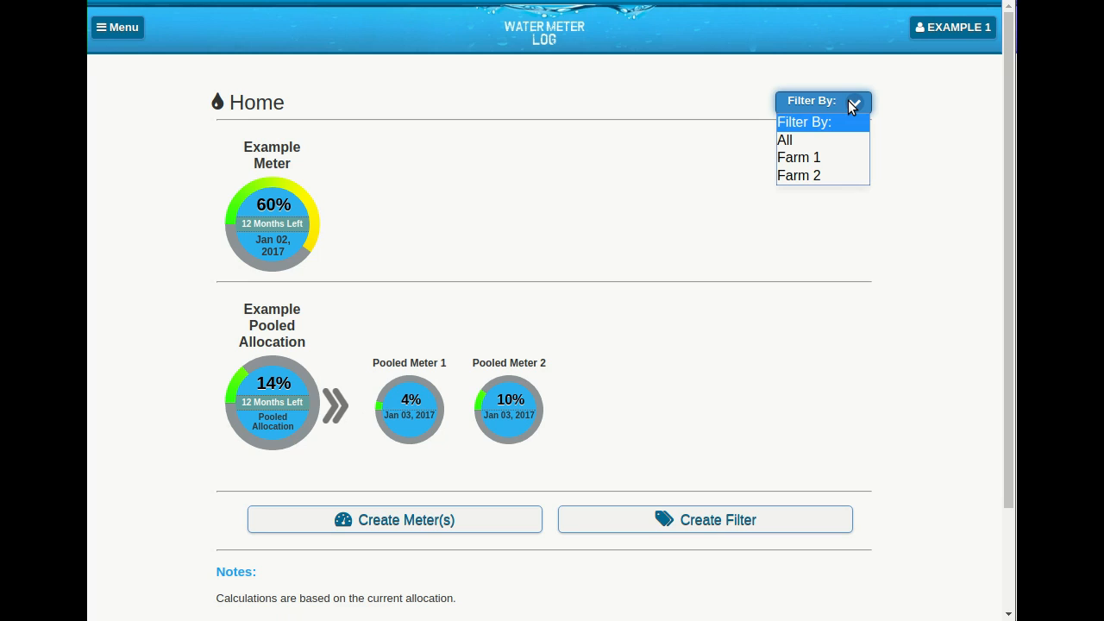
{"action": "left_click", "coordinate": [815, 160]}
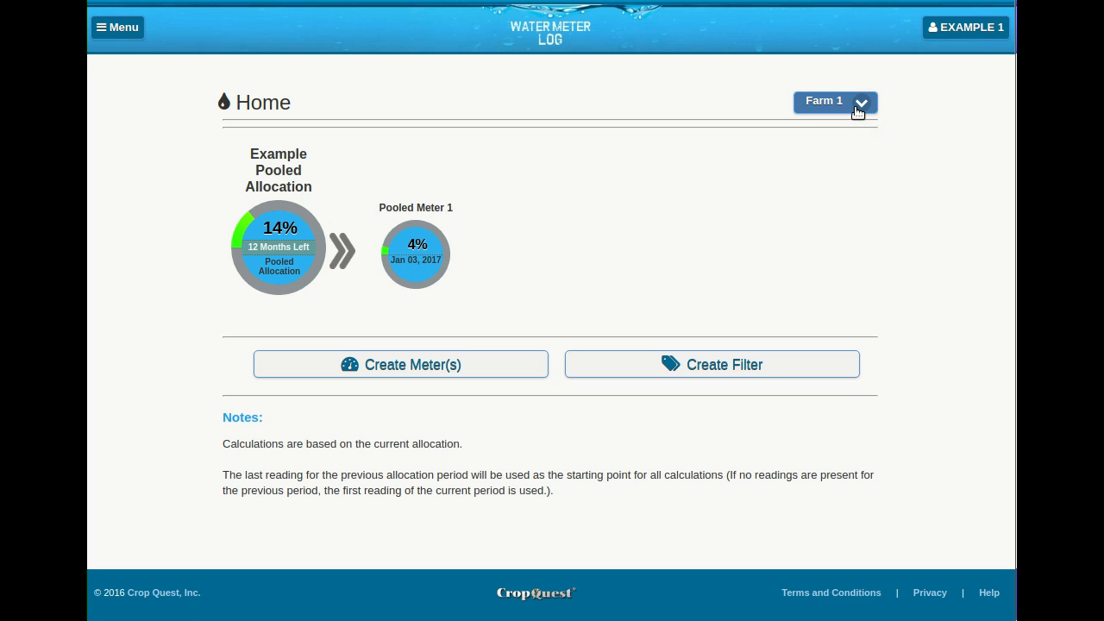
{"action": "left_click", "coordinate": [854, 107]}
{"action": "left_click", "coordinate": [835, 175]}
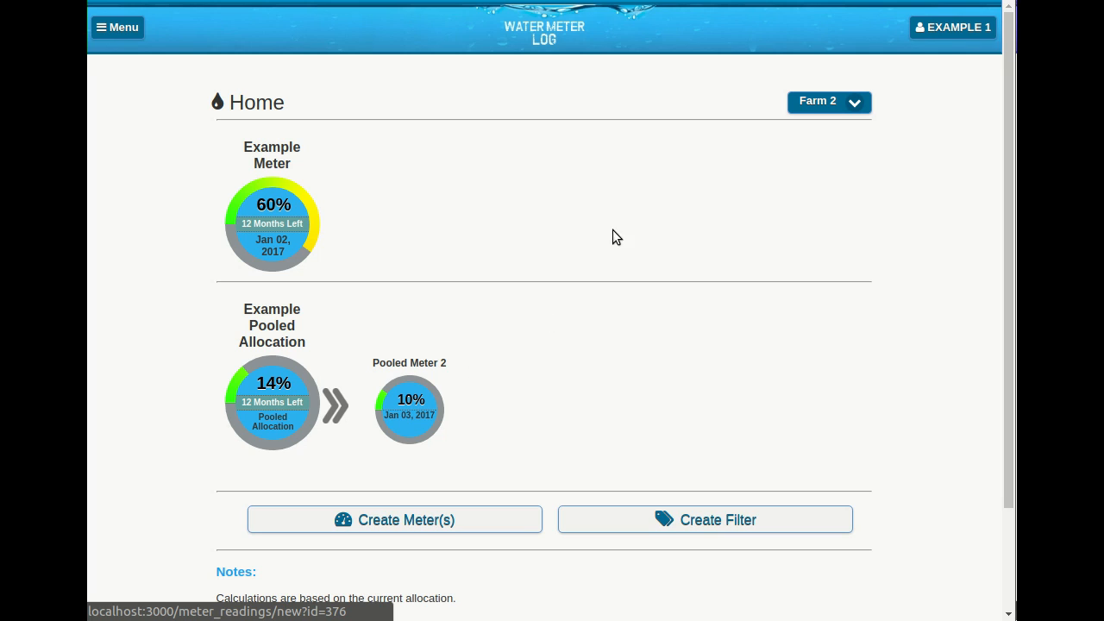
{"action": "left_click", "coordinate": [841, 103]}
{"action": "left_click", "coordinate": [829, 140]}
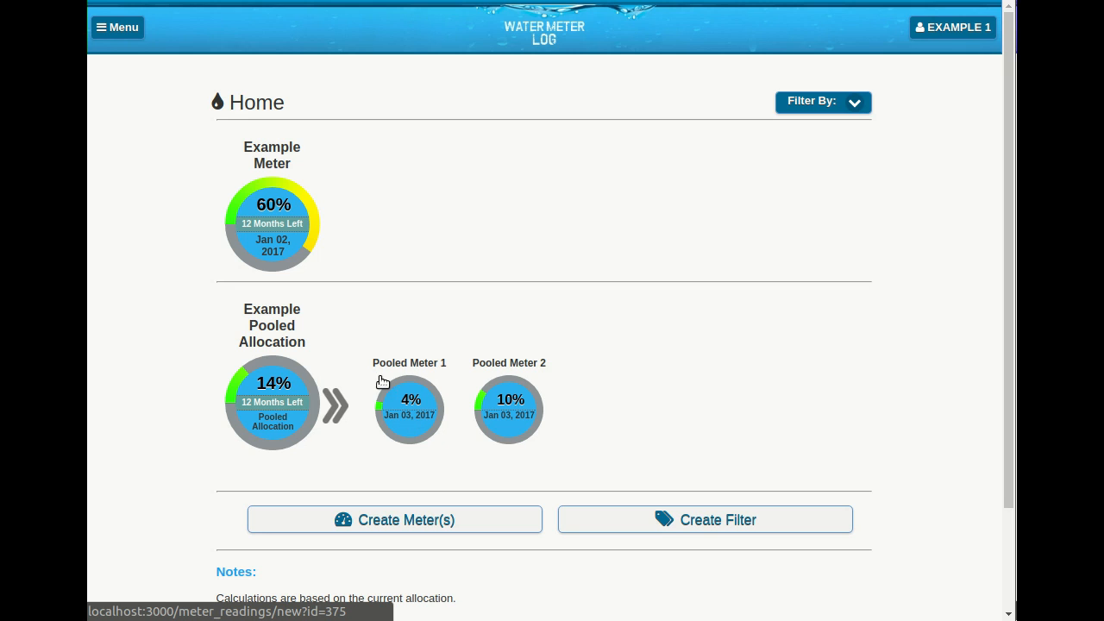
Step: Open the site's main navigation
{"action": "left_click", "coordinate": [124, 27]}
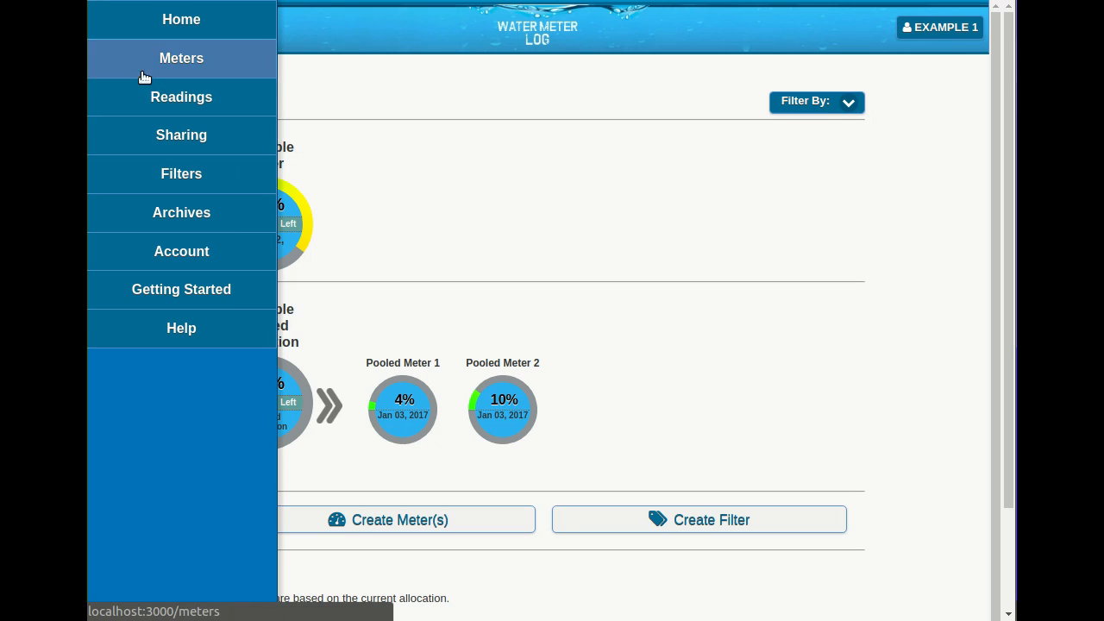